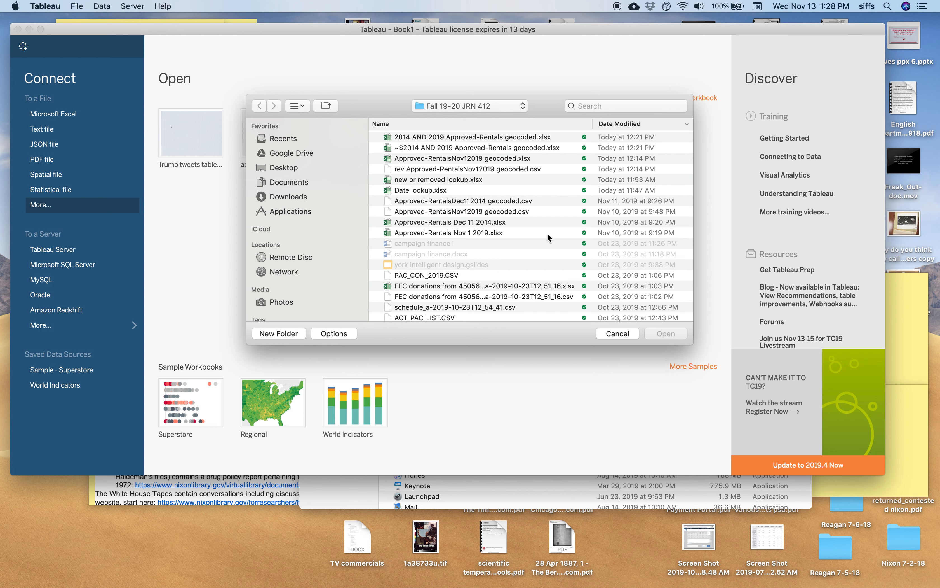
Step: Connect to Approved-RentalsNov12019 geocoded.csv and add Approved-RentalsDec112014 geocoded.csv as a second connection
click(467, 210)
double_click(466, 210)
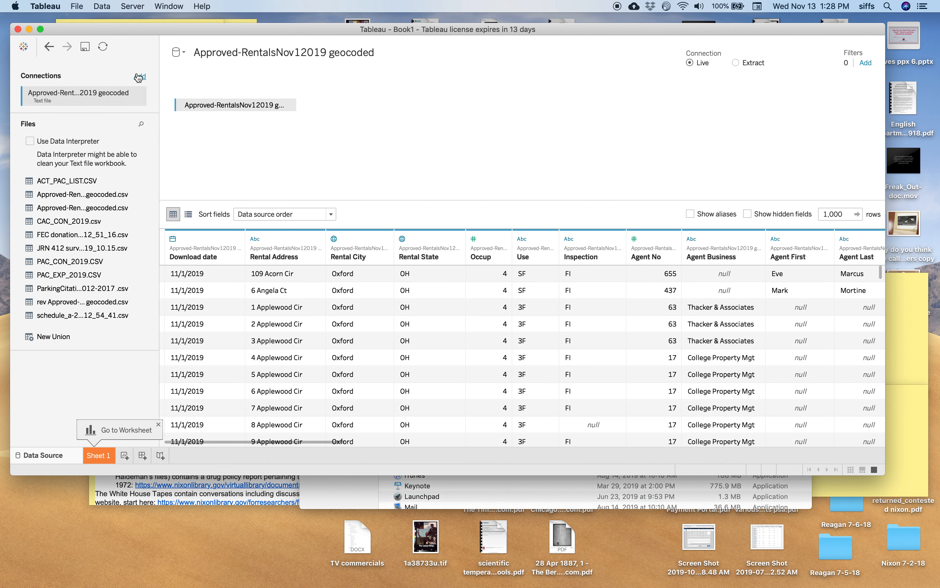
click(139, 76)
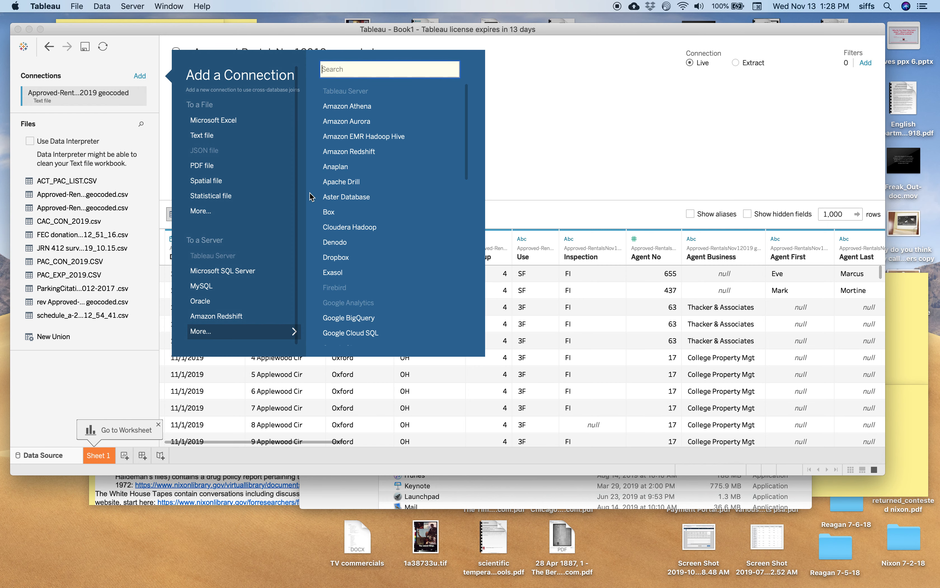
click(215, 212)
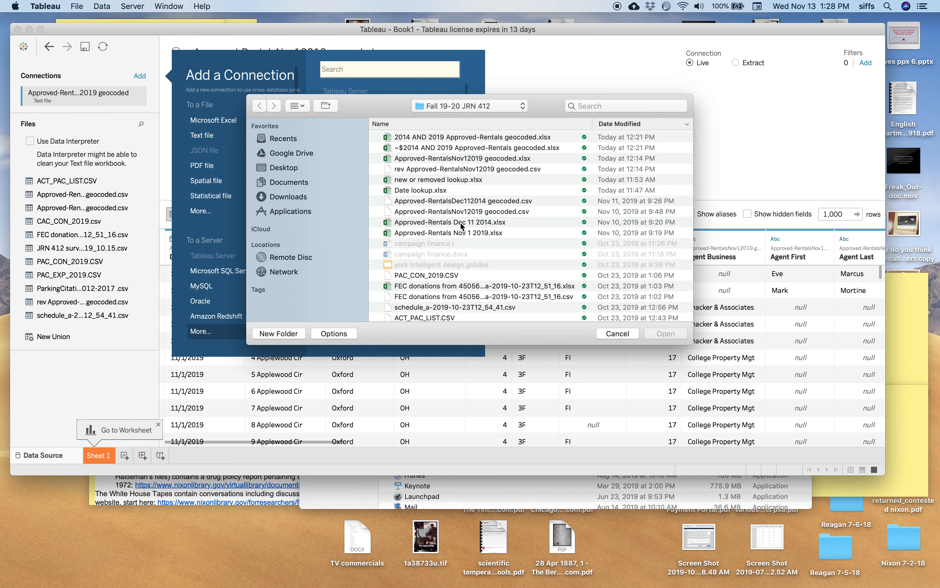
click(463, 201)
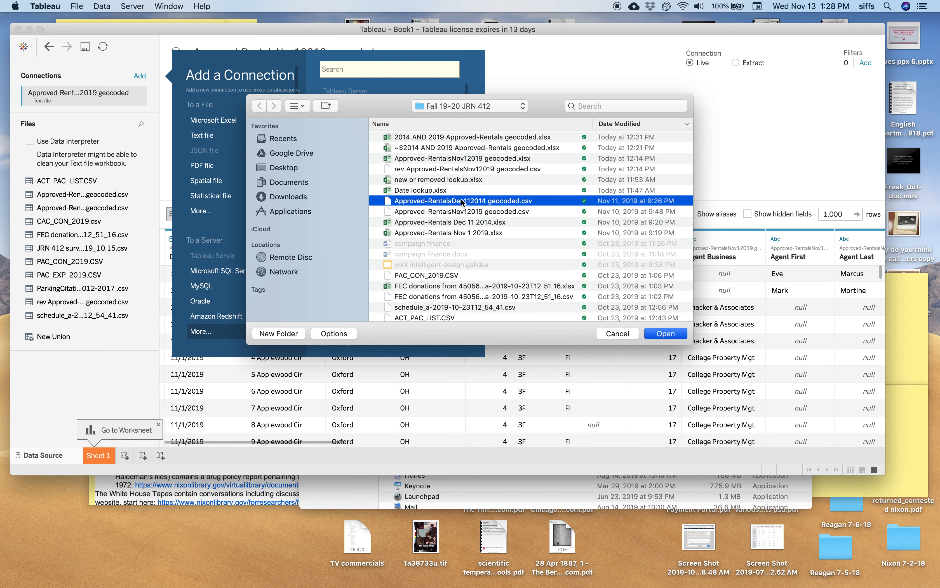
double_click(462, 202)
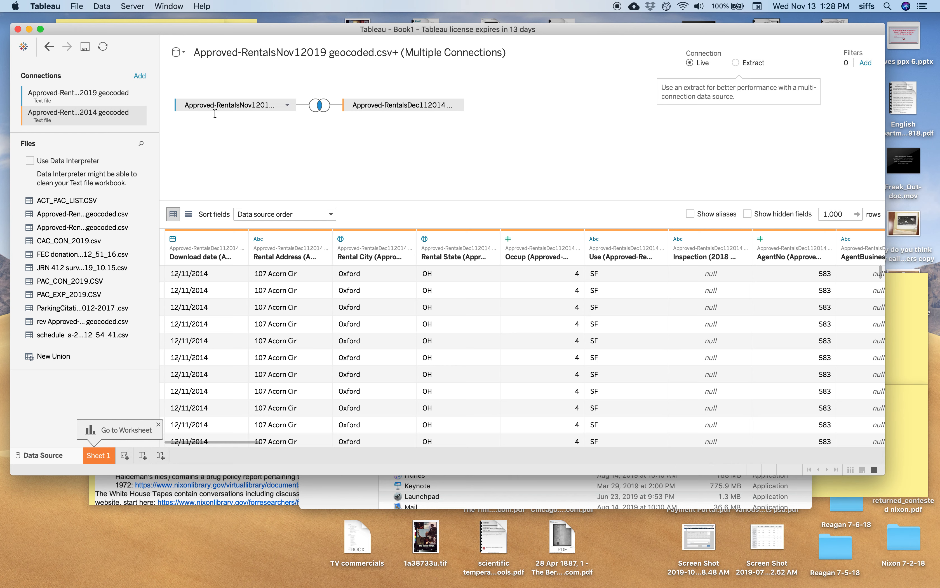
Step: Define the join between the 2019 and 2014 rental tables by matching Rental Address to Rental Address
click(273, 109)
mouse_move(273, 109)
mouse_down()
mouse_move(267, 115)
mouse_move(304, 110)
mouse_move(289, 109)
mouse_up()
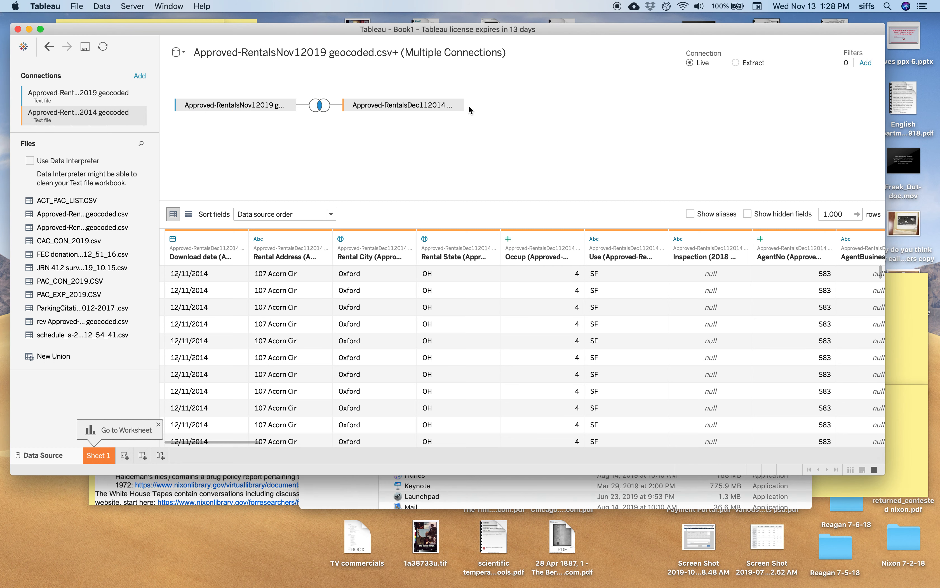
click(314, 107)
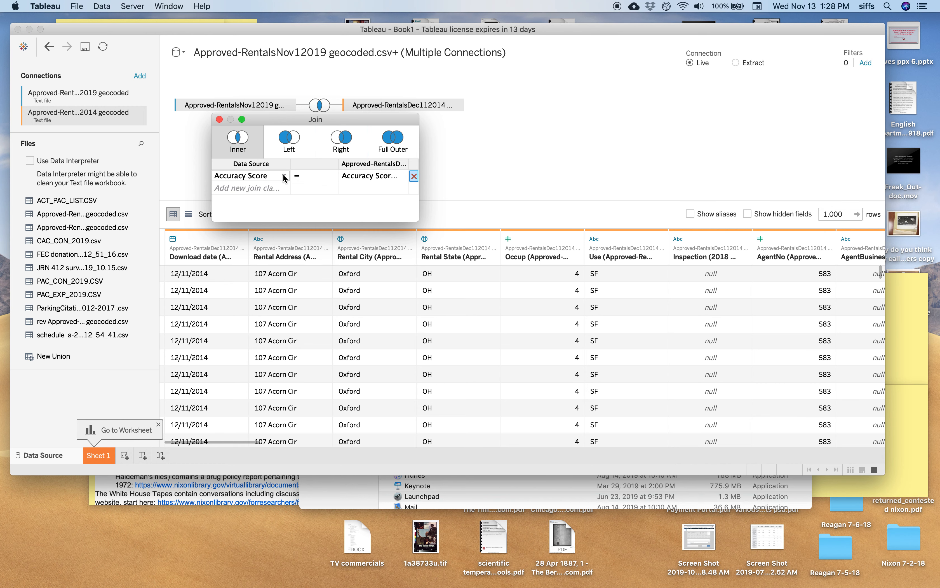
click(284, 176)
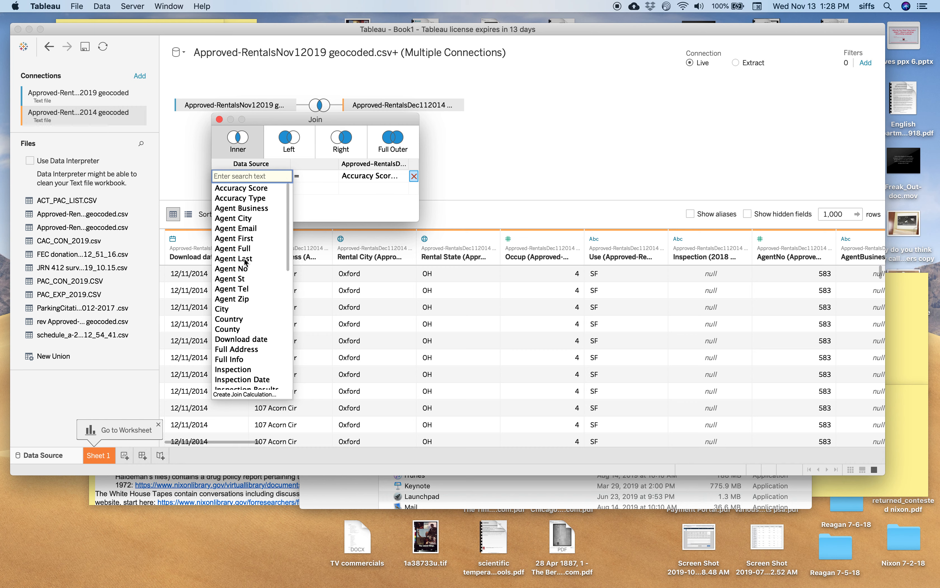
click(246, 260)
click(285, 178)
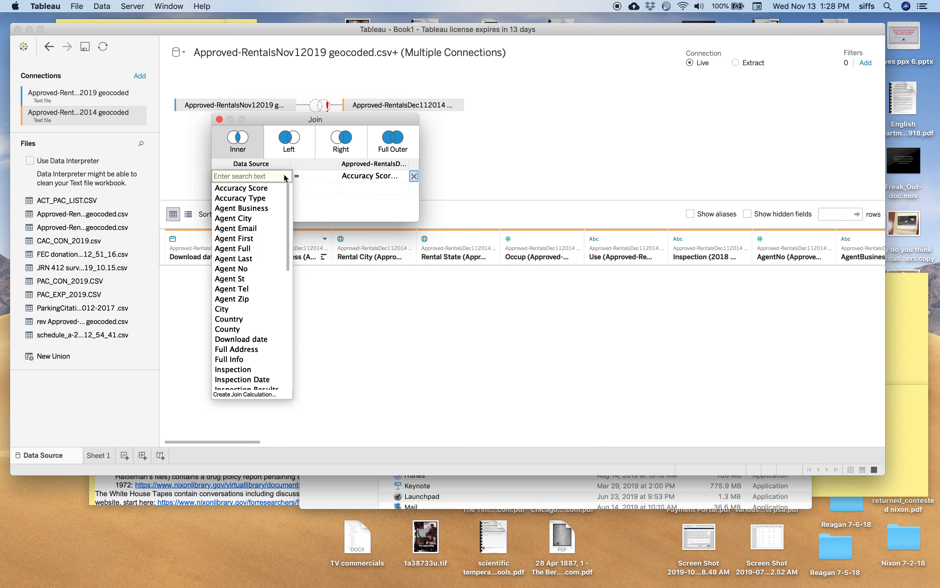
scroll(259, 274, down, 5)
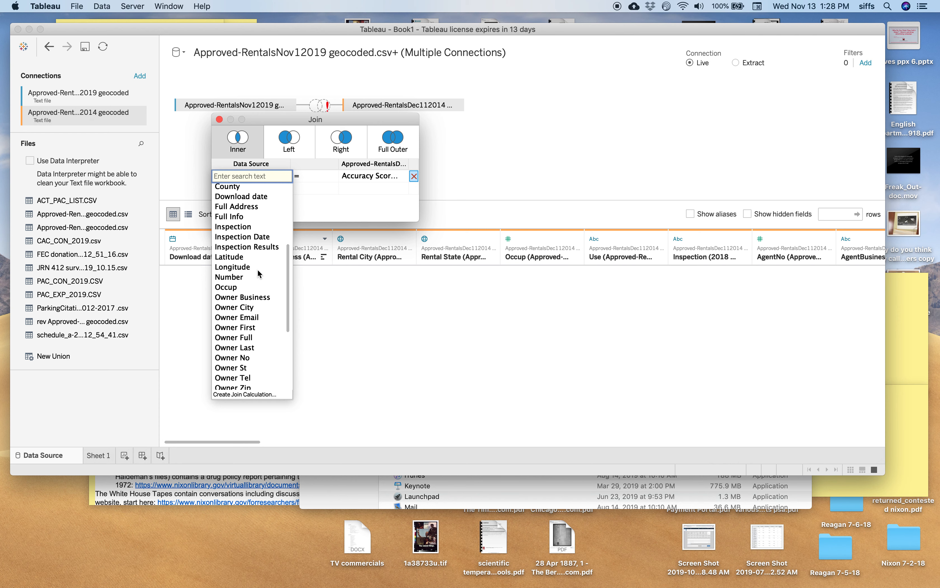
scroll(260, 274, down, 5)
click(260, 271)
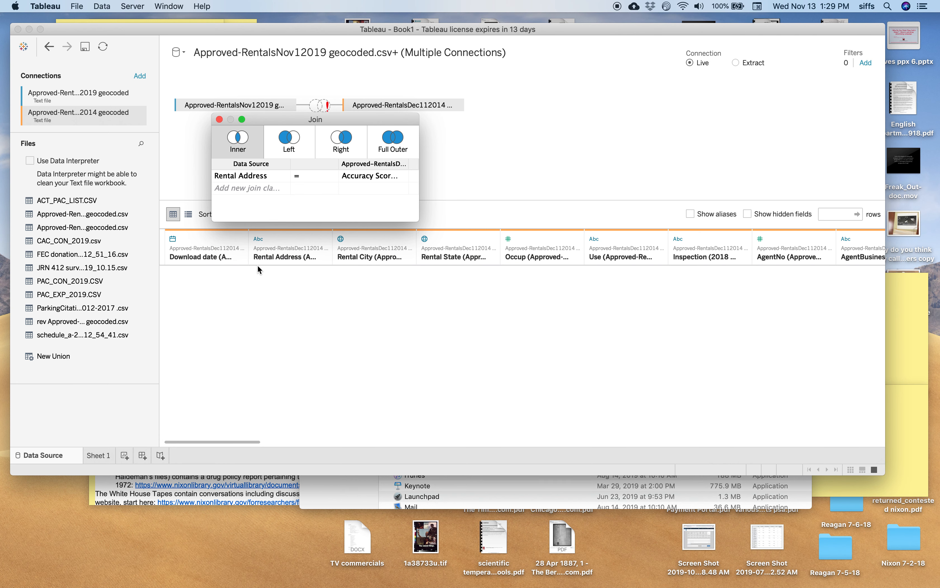
click(376, 177)
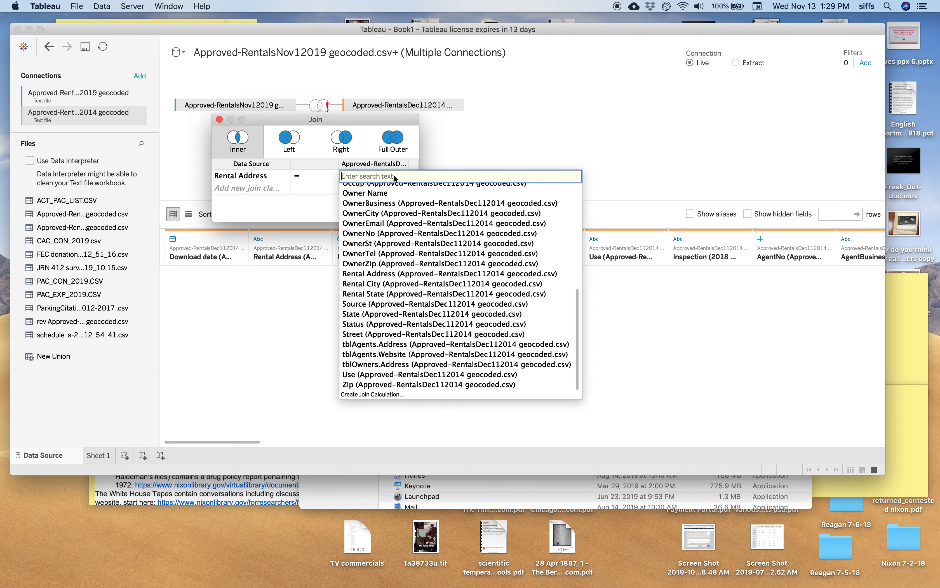
click(380, 274)
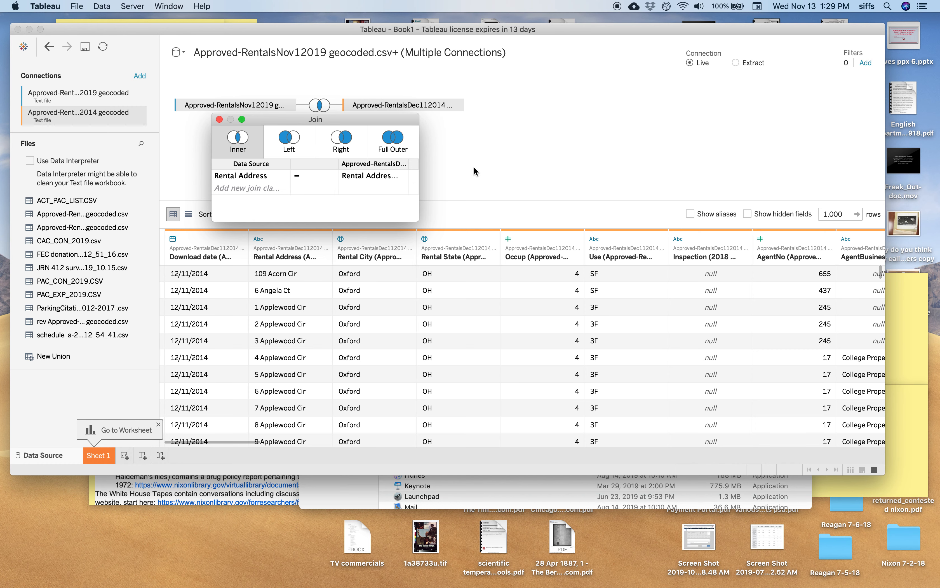
Step: Make the join between the two rental tables a full outer join and go to Sheet 1
click(398, 146)
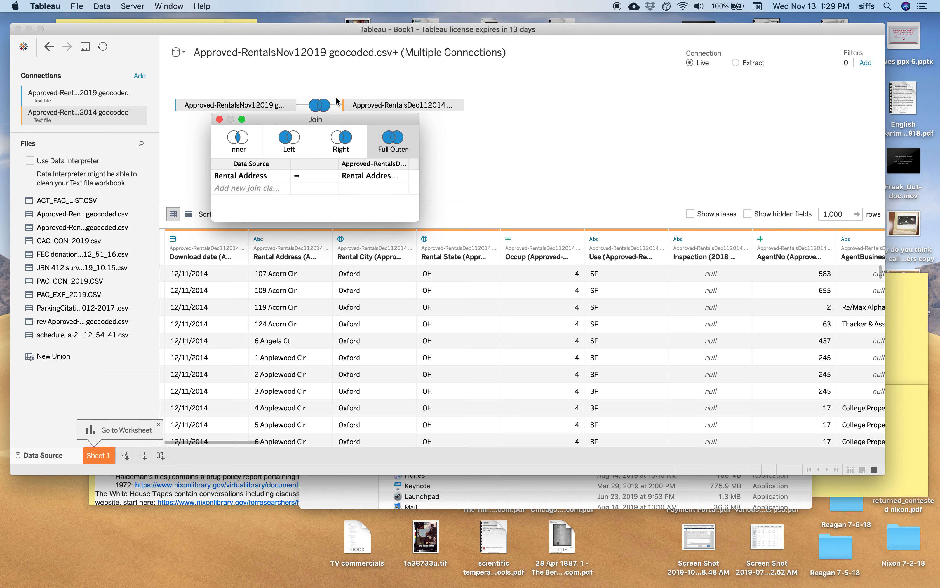
click(178, 86)
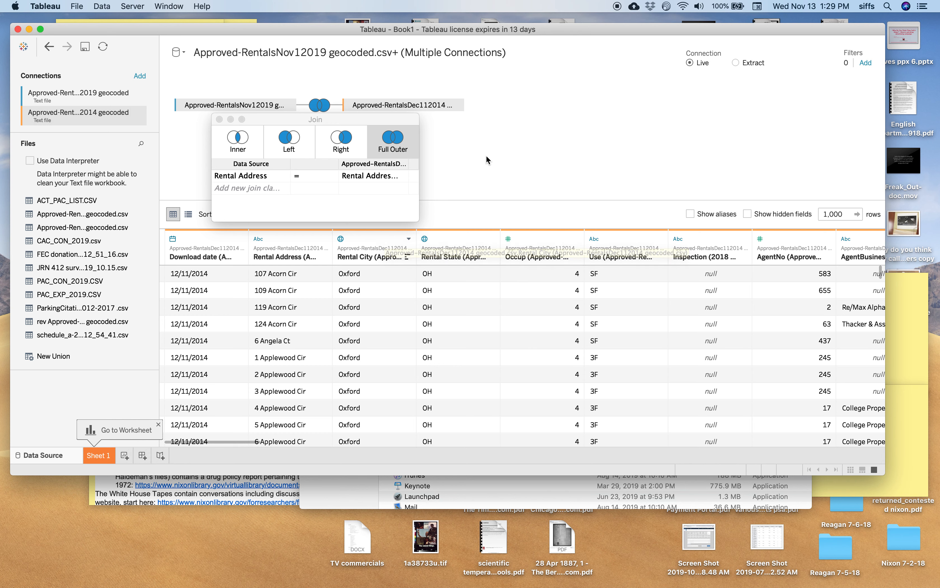
click(100, 457)
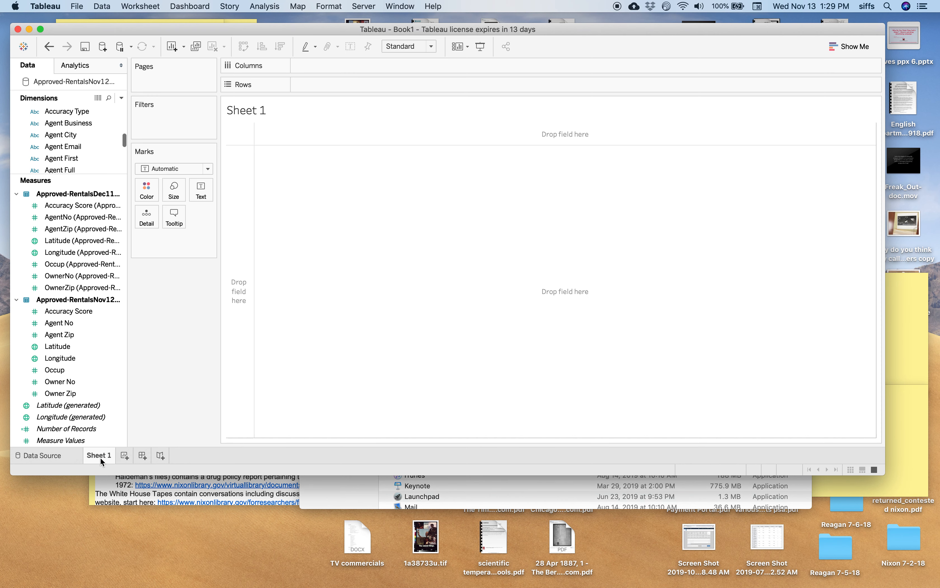
Step: Collapse the field lists of both rental tables under Dimensions and Measures, and widen the data pane
click(17, 194)
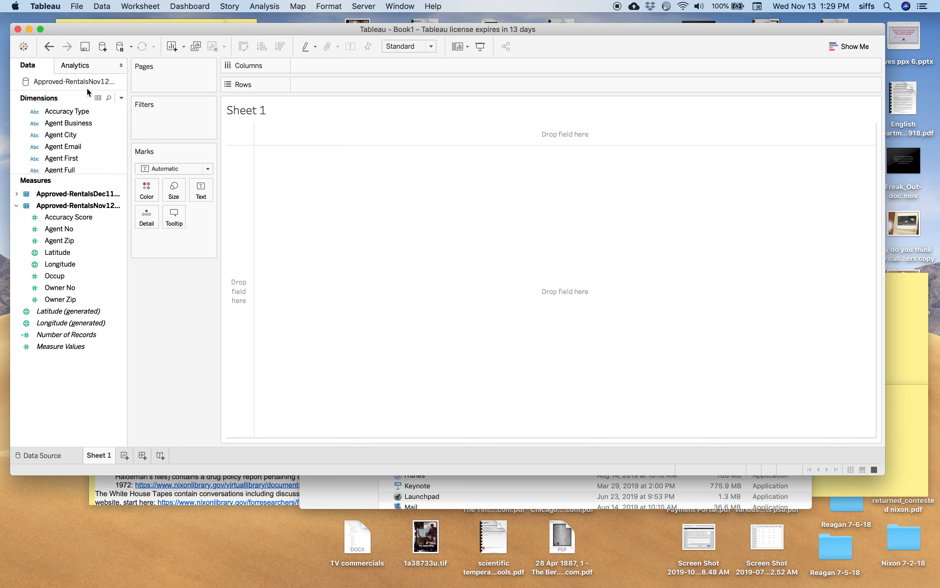
scroll(50, 113, down, 10)
click(53, 113)
scroll(54, 113, up, 10)
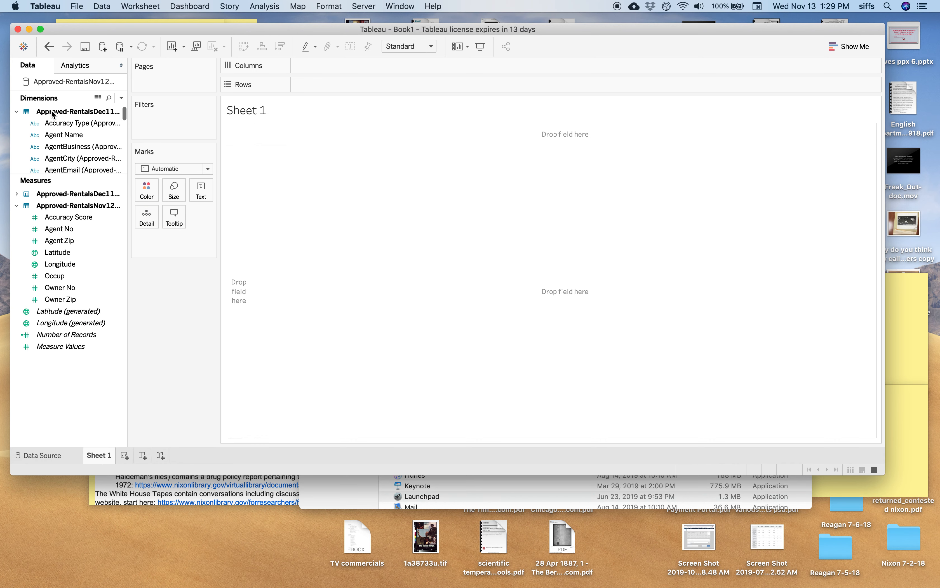
click(18, 111)
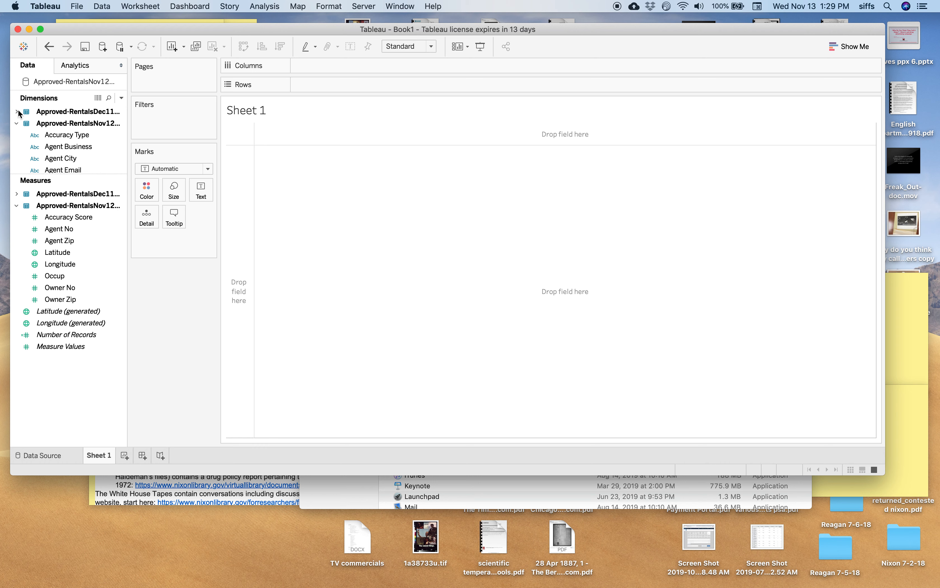
click(17, 124)
click(17, 124)
click(17, 123)
click(17, 193)
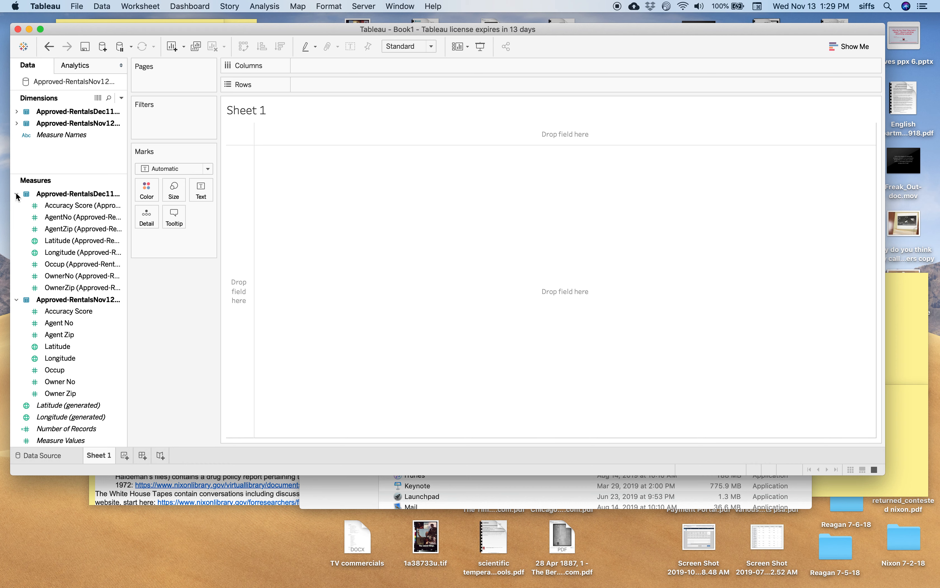
click(17, 299)
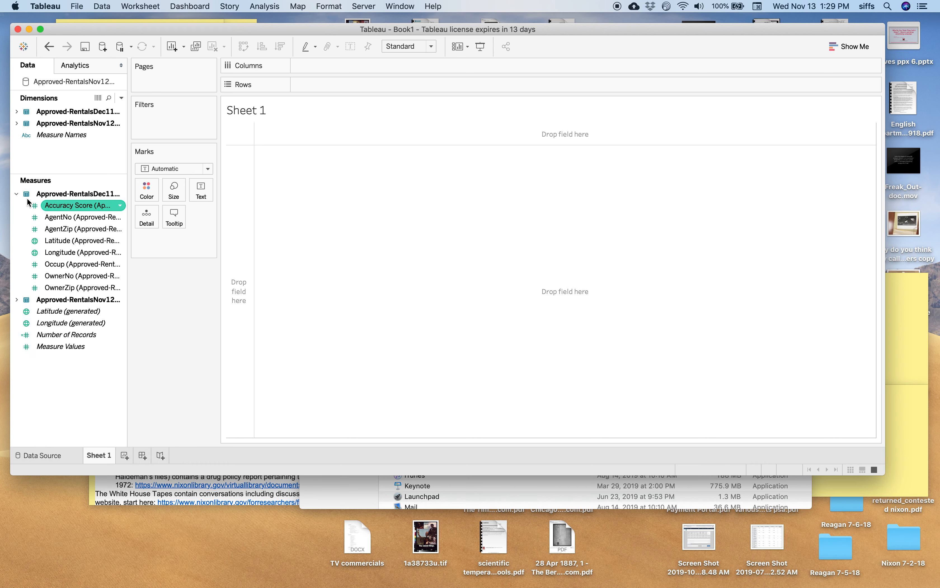
click(17, 194)
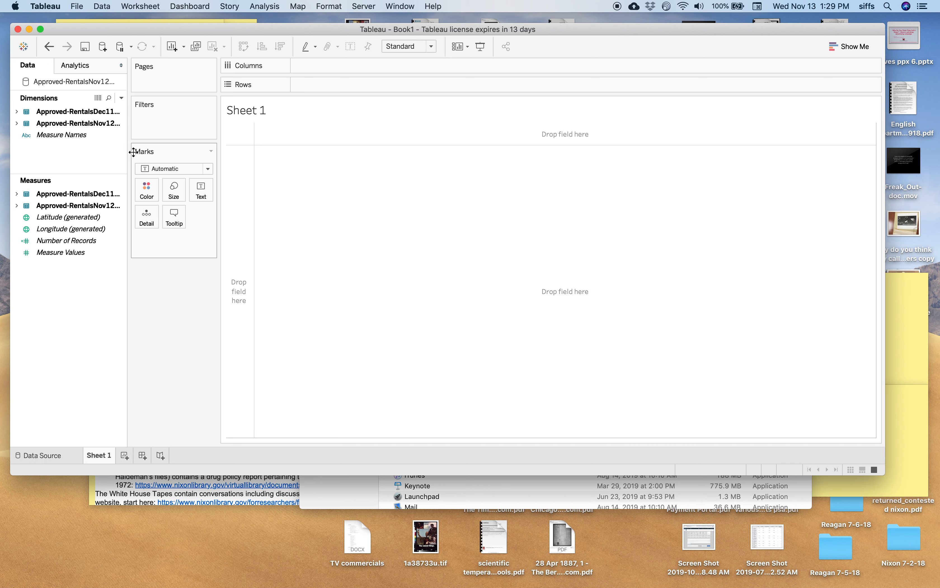
drag(130, 153, 176, 161)
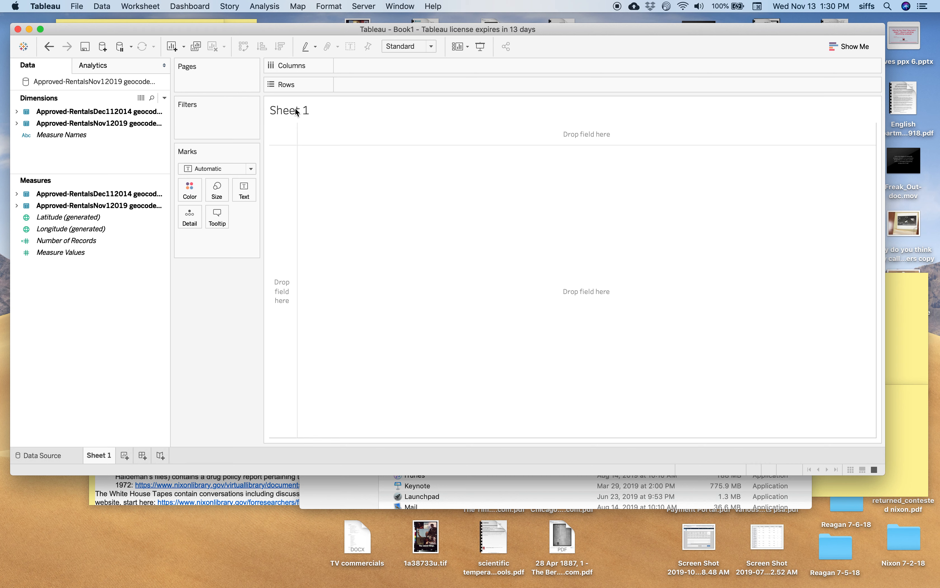
Step: Expand the Dimensions of the Approved-RentalsNov12019 table and enlarge that section to examine its fields
click(17, 123)
click(105, 157)
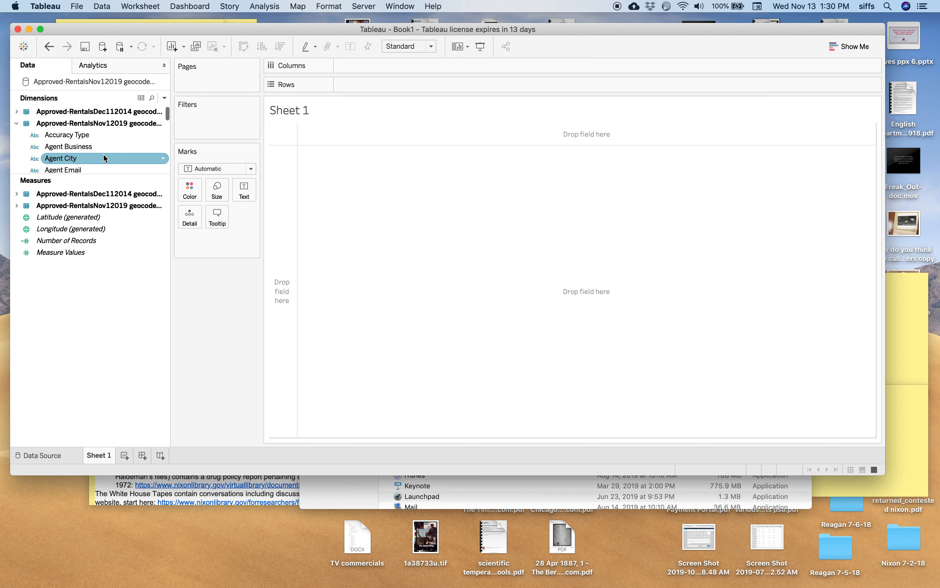
drag(101, 177, 107, 252)
click(116, 228)
scroll(116, 229, down, 2)
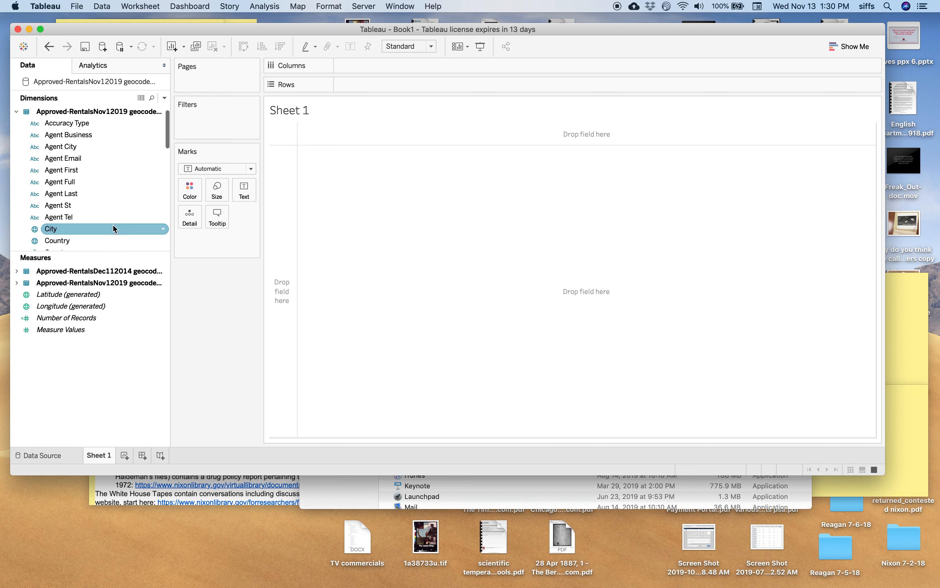
scroll(115, 229, up, 2)
scroll(116, 229, down, 2)
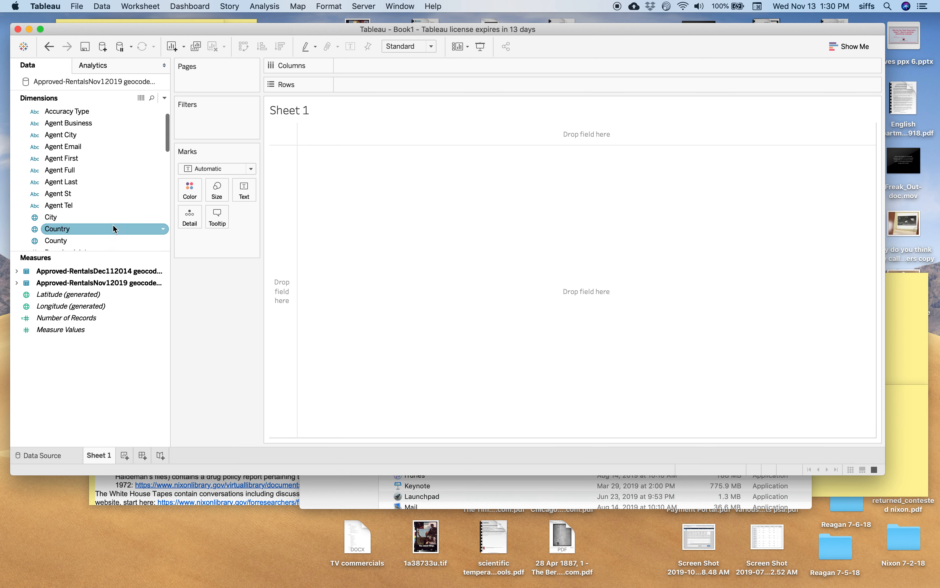
scroll(115, 229, down, 10)
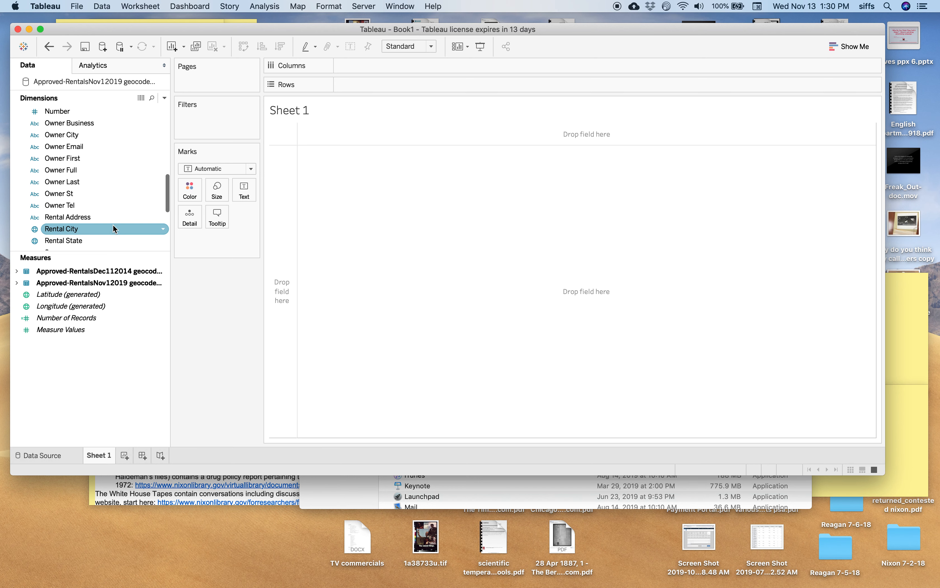
scroll(115, 229, down, 4)
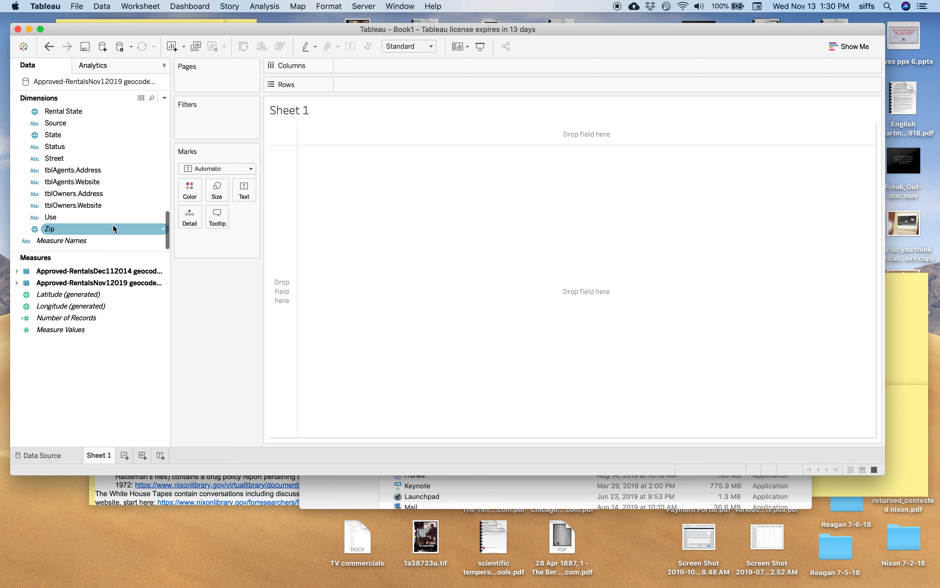
scroll(116, 228, up, 2)
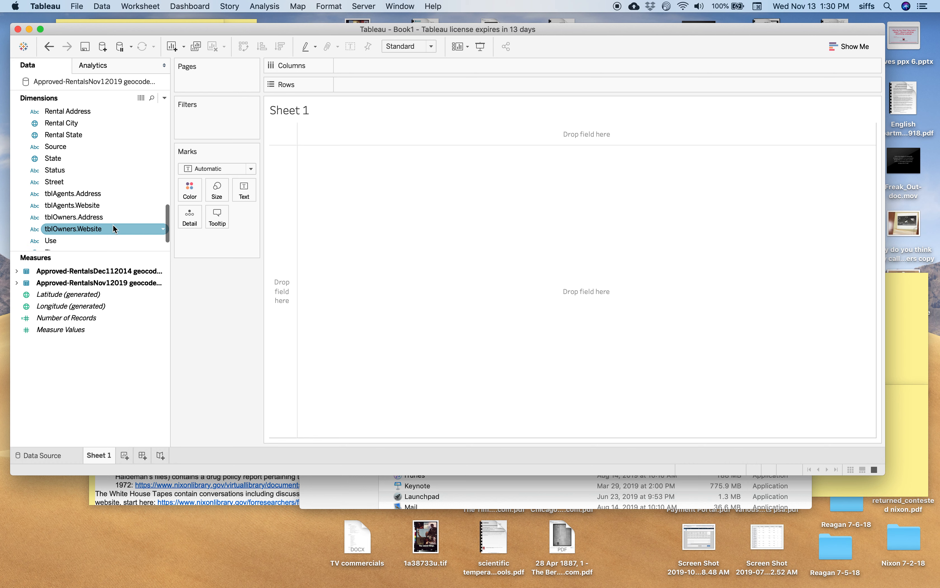
scroll(115, 229, down, 2)
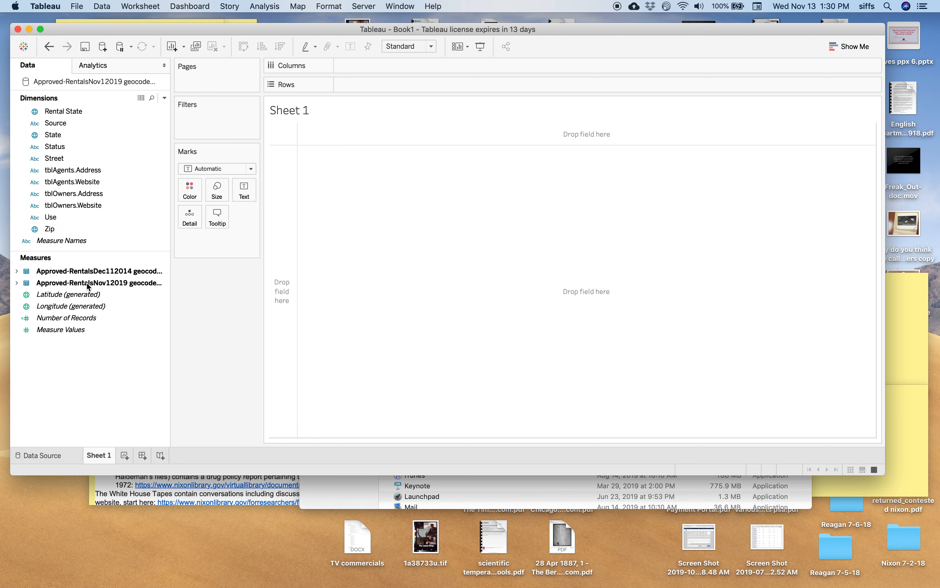
Step: Map the Approved-RentalsNov12019 coordinates by placing its Latitude measure on Rows and its Longitude measure on Columns
click(16, 283)
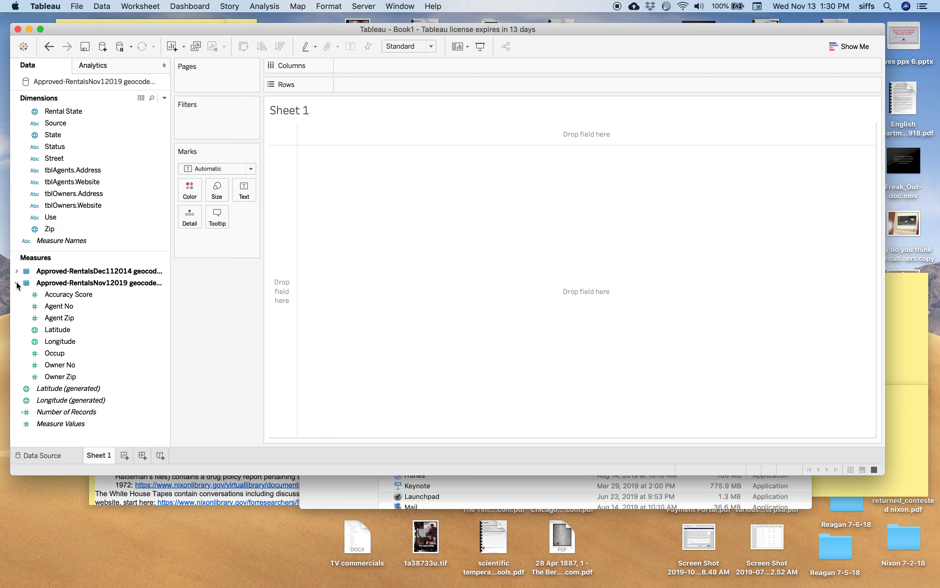
click(67, 293)
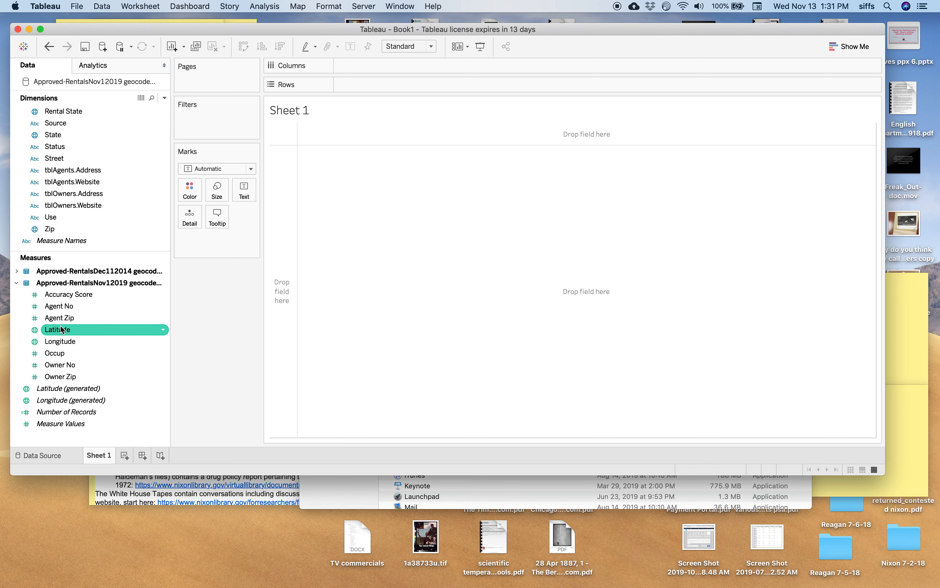
drag(62, 329, 389, 85)
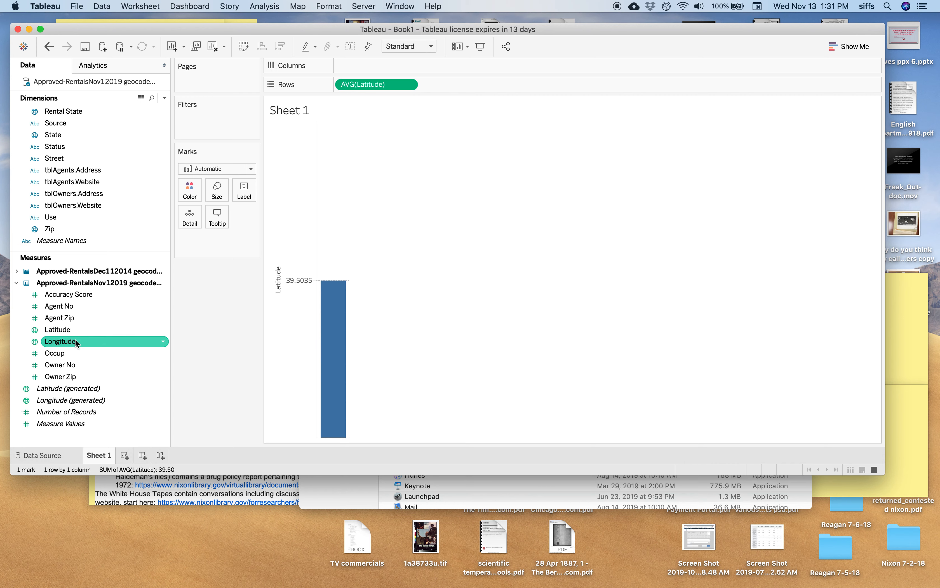
drag(75, 340, 391, 61)
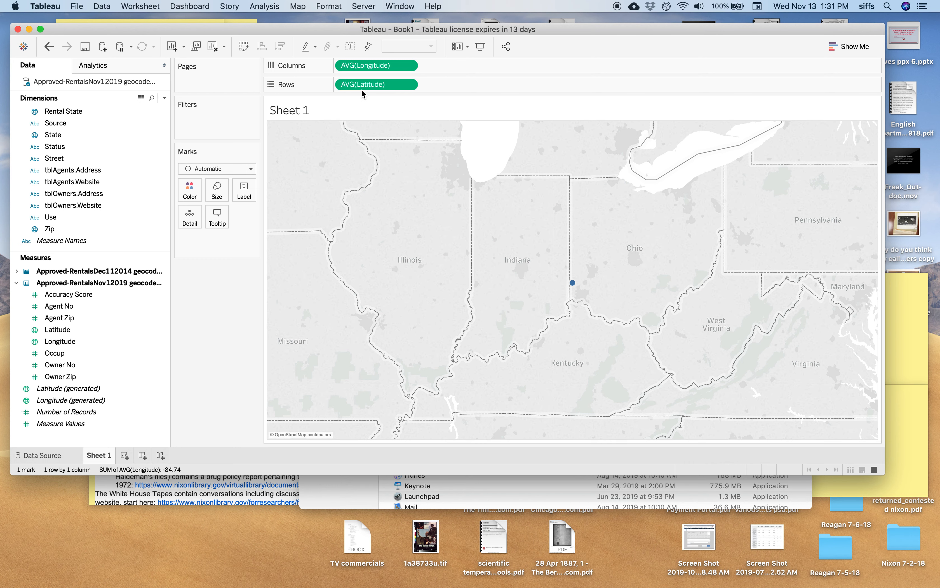
mouse_move(571, 285)
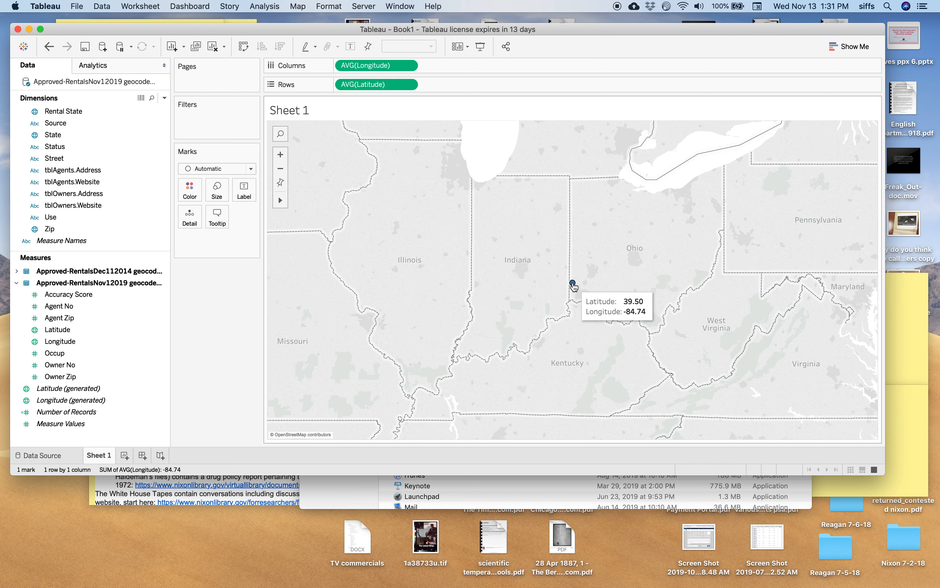
Step: Convert the Latitude on Rows and the Longitude on Columns from averages to dimensions so each rental plots separately
click(408, 85)
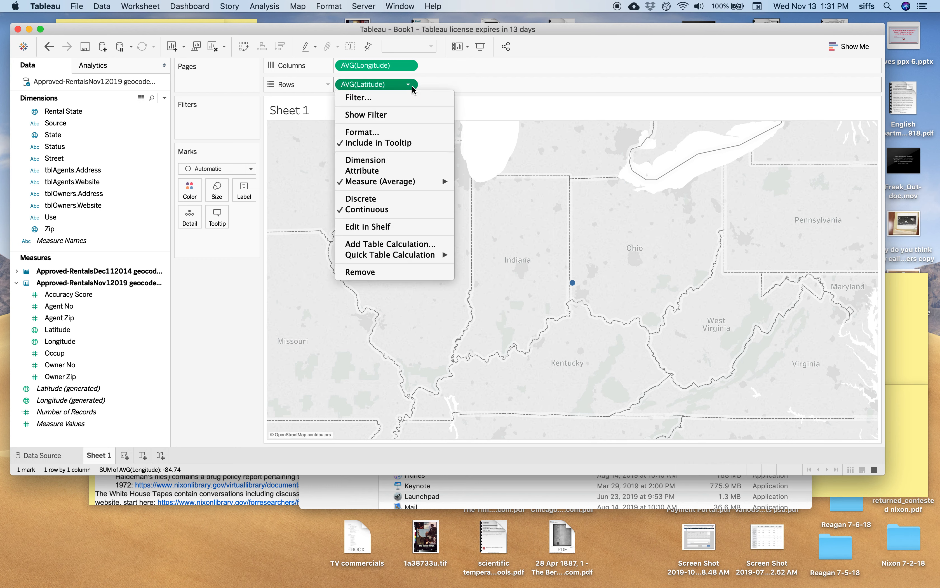
click(391, 161)
click(408, 66)
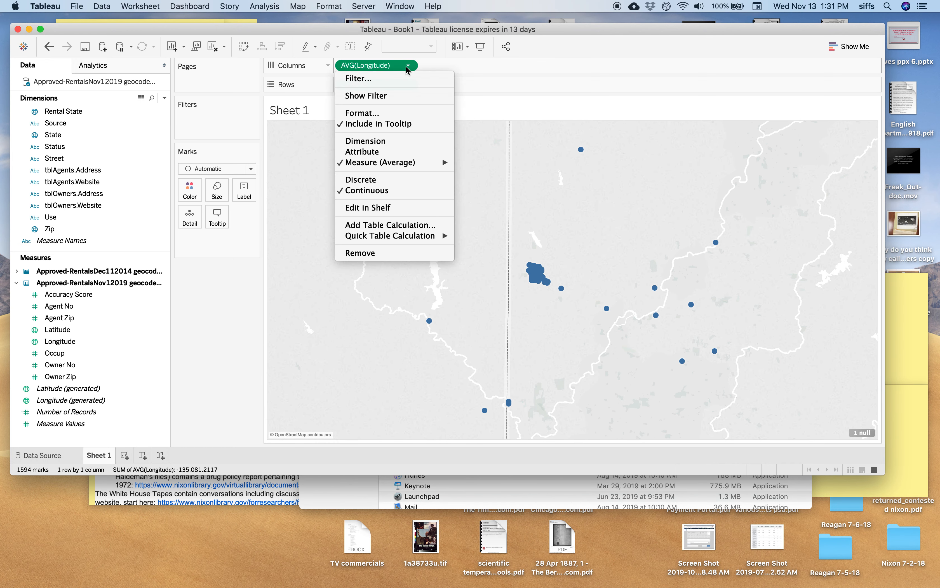
click(383, 142)
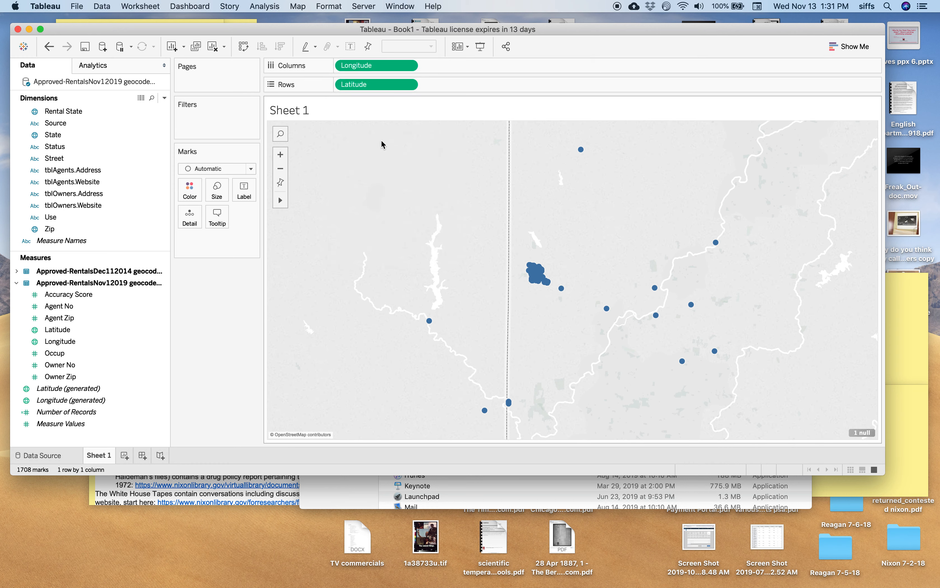
Step: Add the Streets and Highways layer to the background map
click(298, 6)
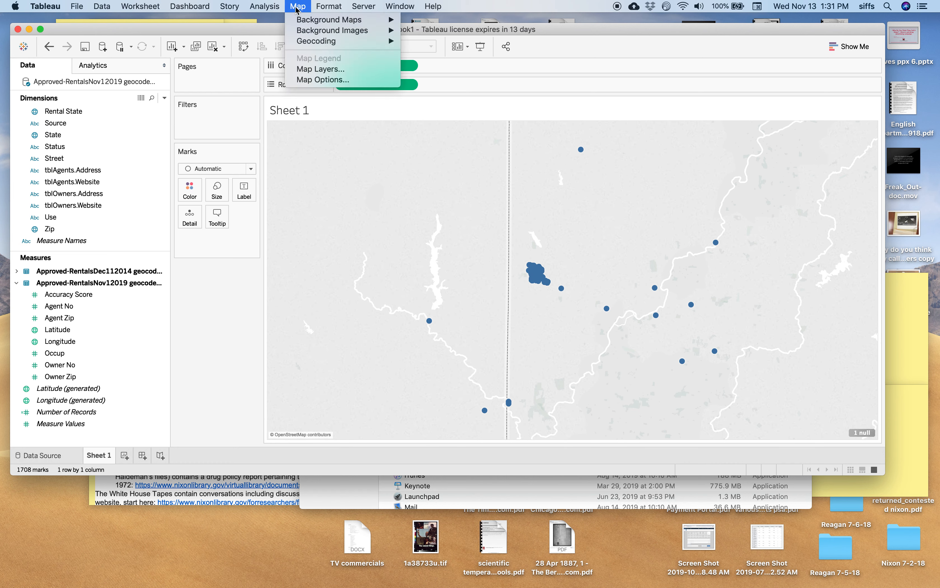
click(320, 69)
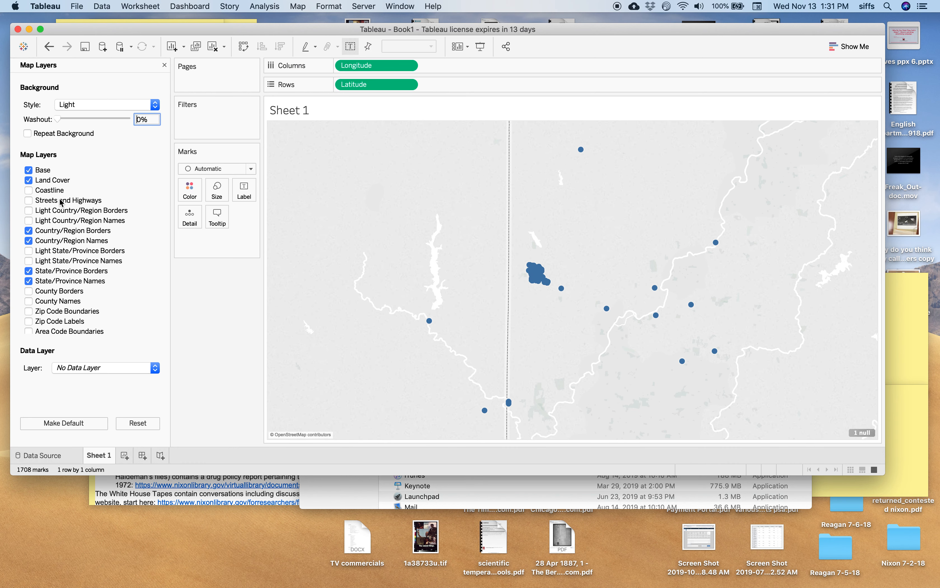
click(30, 201)
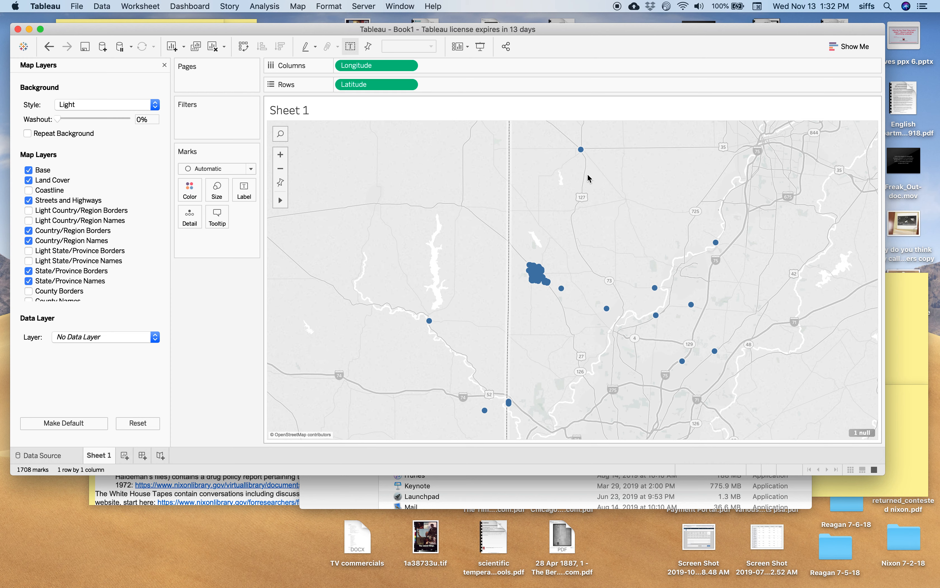
Step: View the full underlying data of the northernmost mark and look through its agent, inspection, owner and source fields
mouse_move(584, 159)
right_click(581, 150)
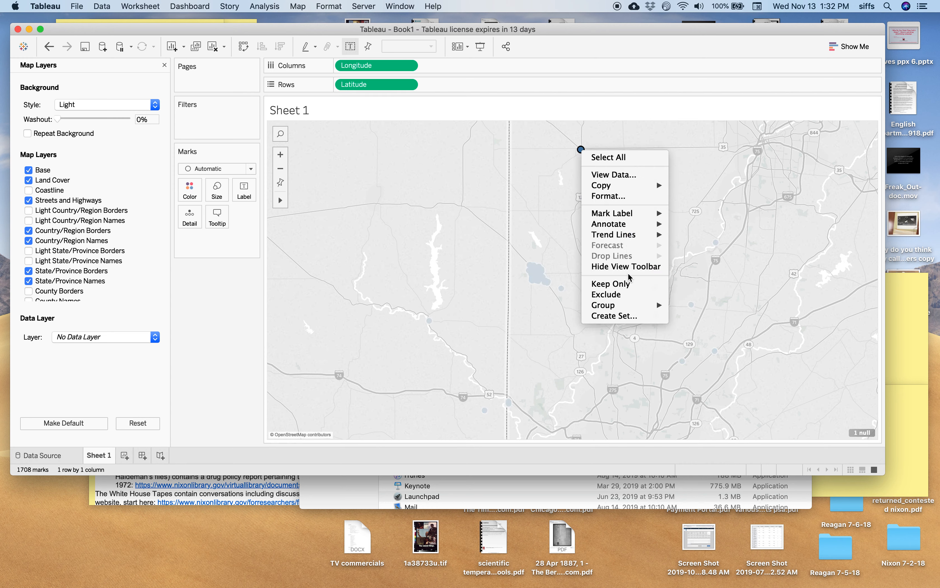
click(614, 175)
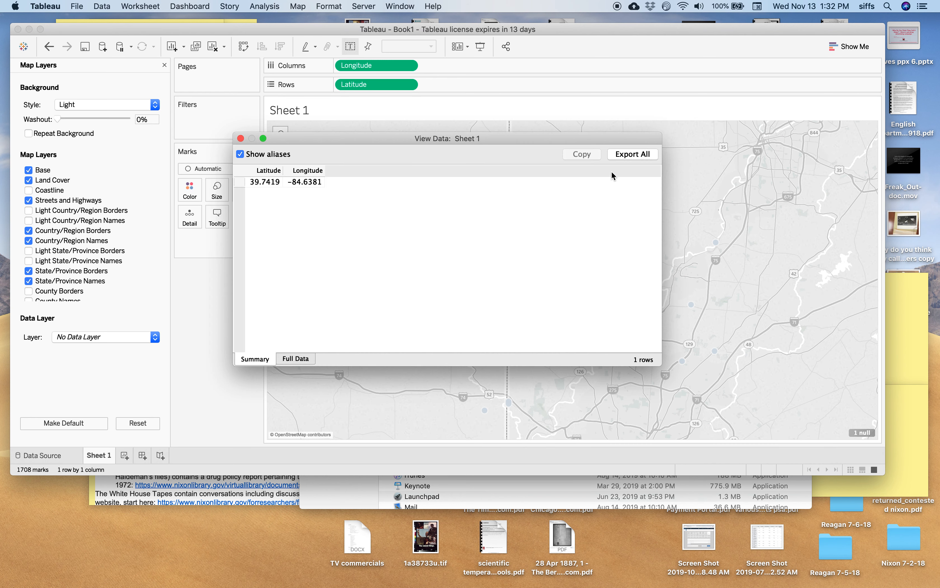
click(294, 361)
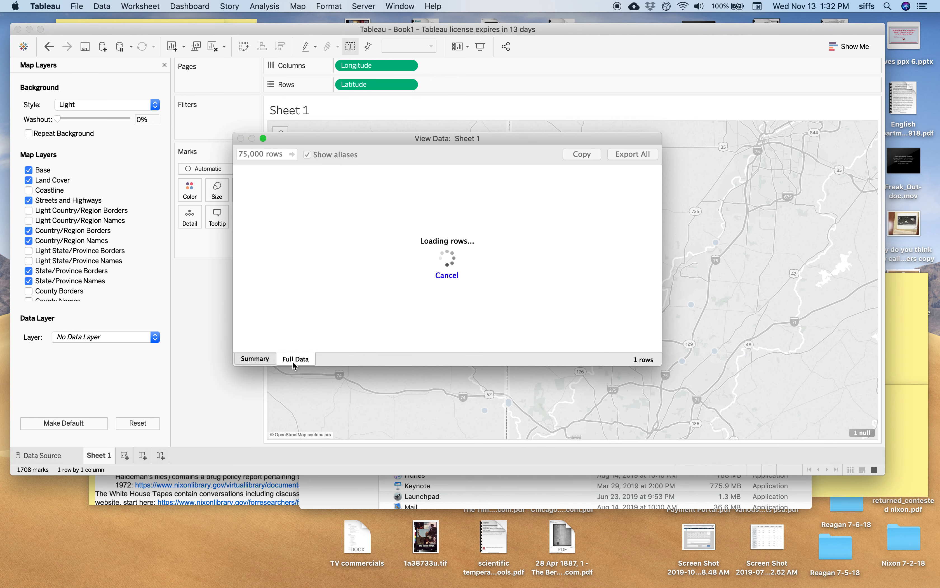
scroll(438, 249, right, 5)
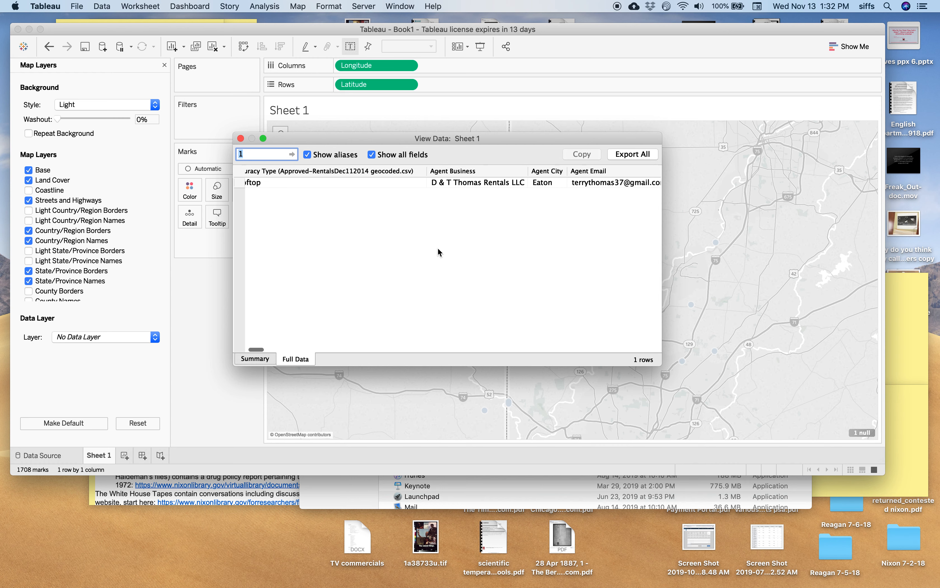
scroll(438, 253, right, 10)
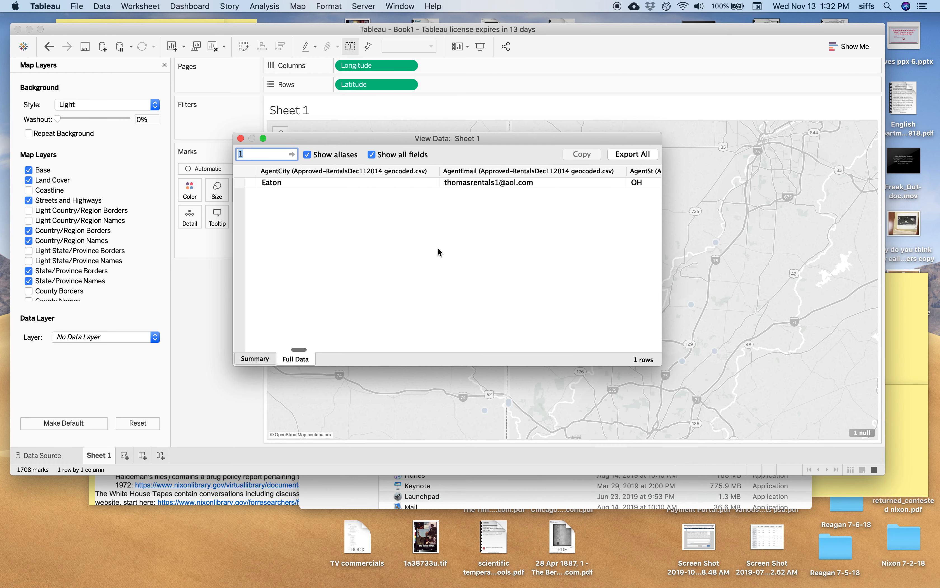
scroll(438, 249, right, 10)
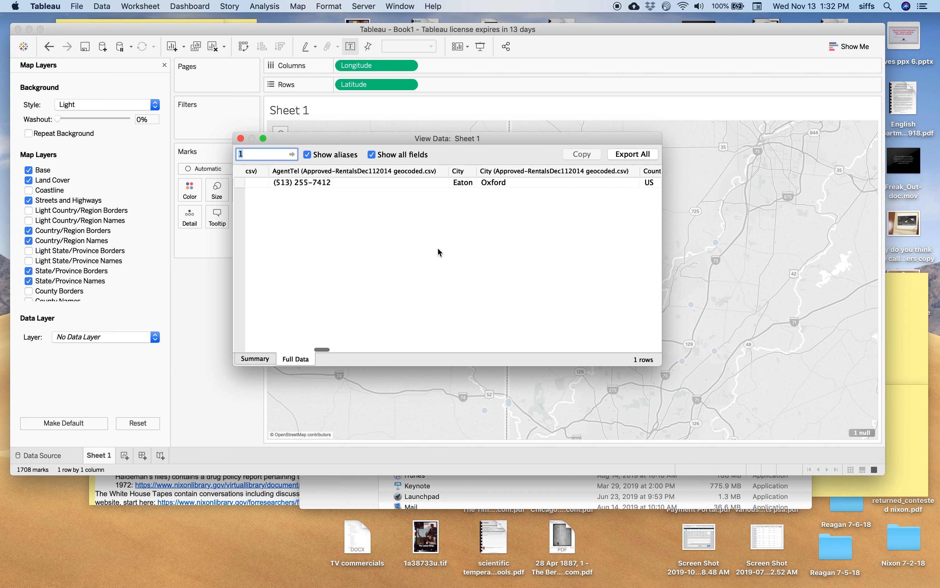
scroll(438, 252, right, 10)
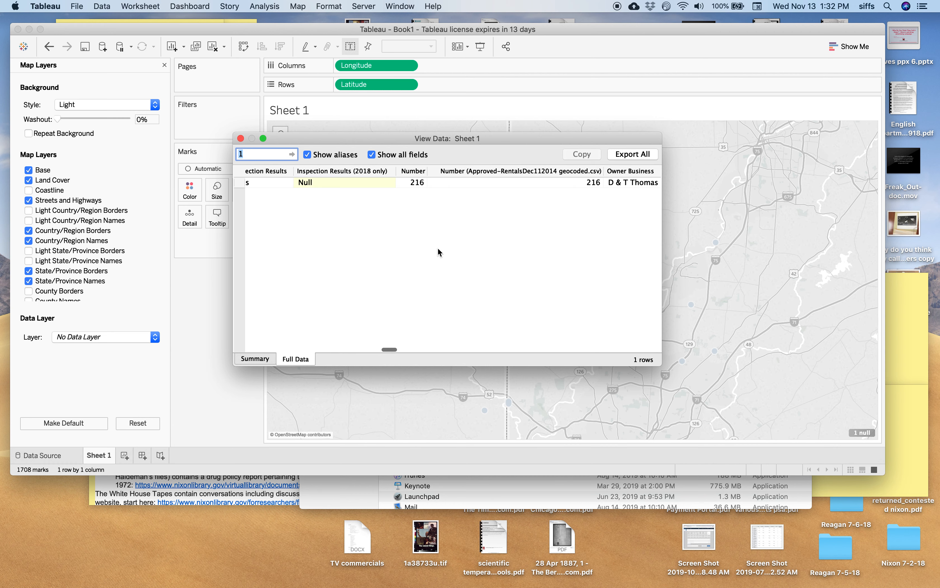
scroll(438, 248, left, 3)
scroll(438, 253, right, 4)
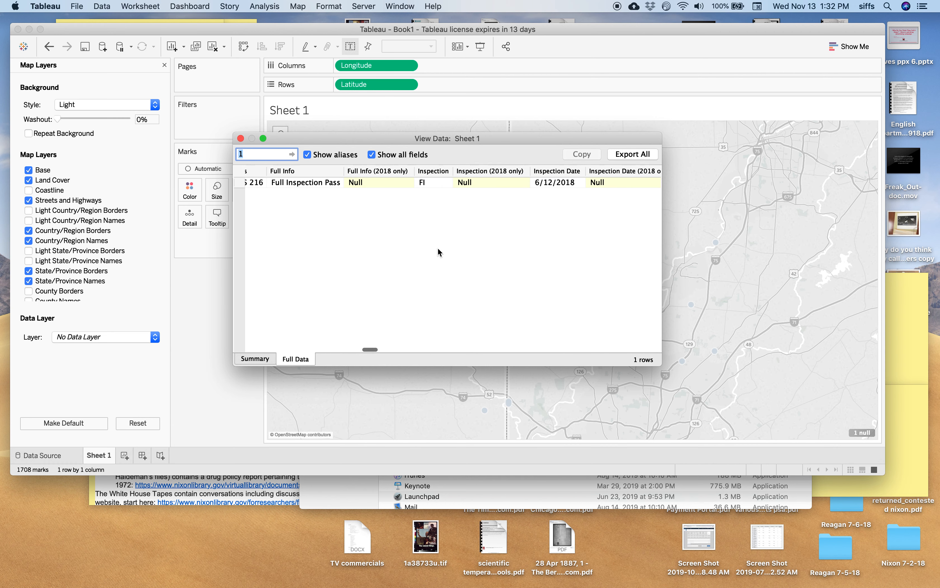
scroll(438, 249, right, 6)
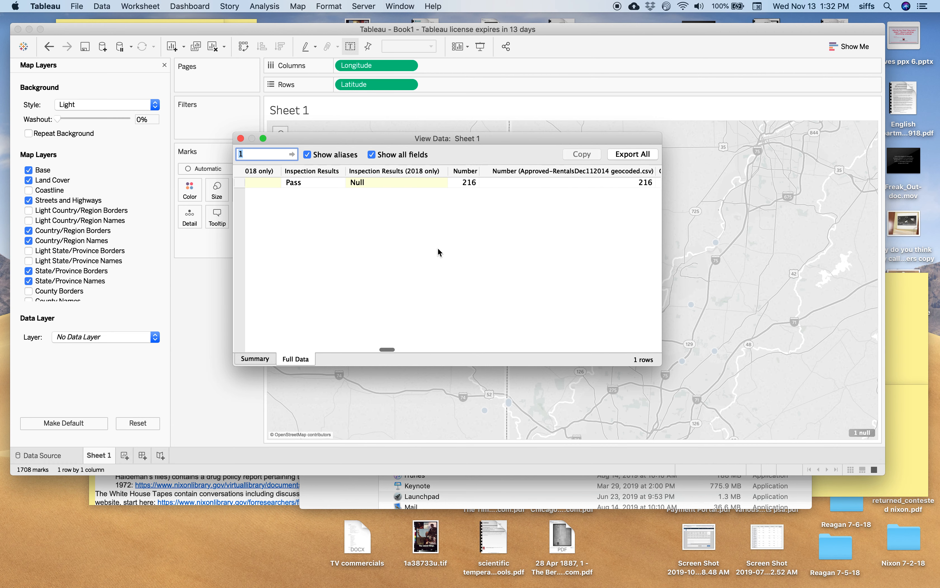
scroll(438, 253, right, 6)
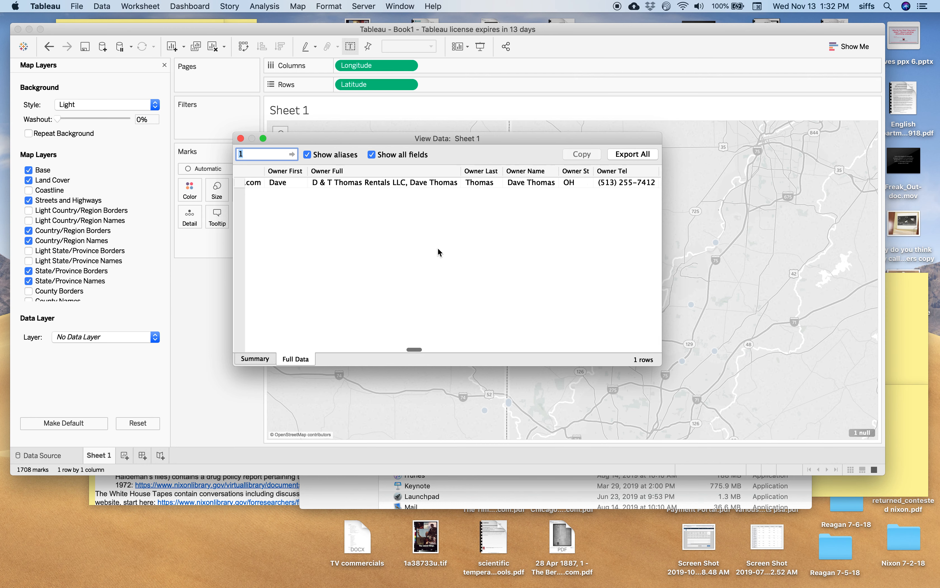
scroll(438, 249, right, 8)
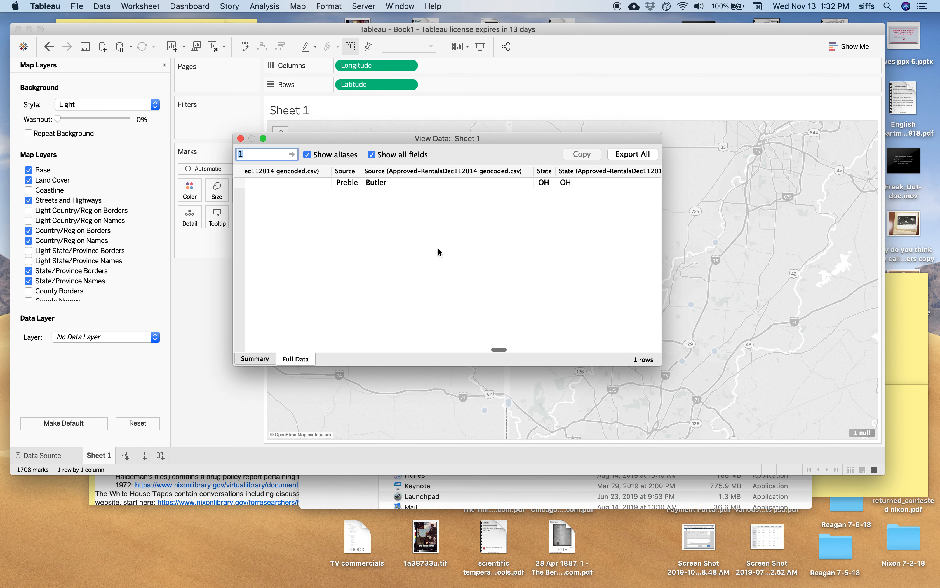
Step: Compare the record's Rental Address fields from both tables with the mark's position on the map, and close the data window
scroll(438, 249, left, 3)
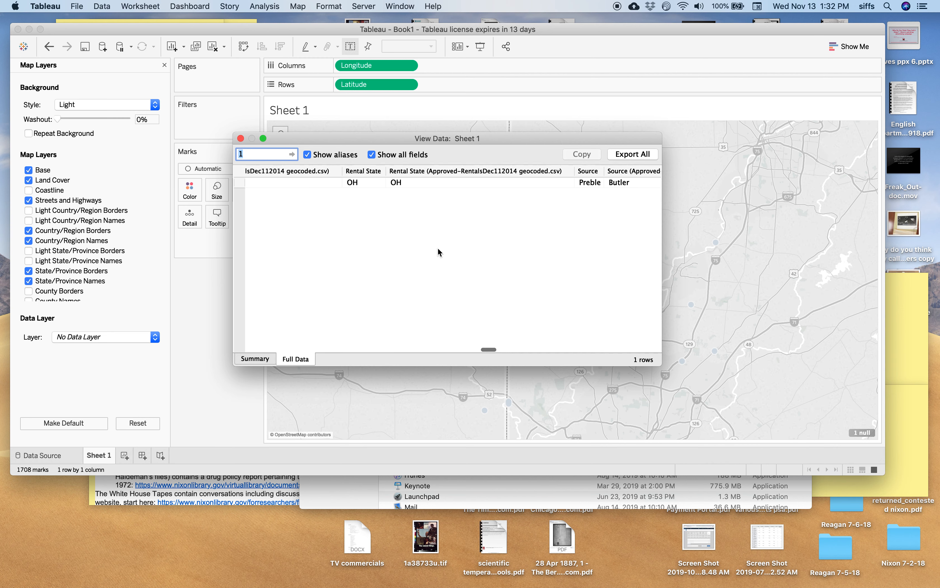
scroll(438, 248, left, 4)
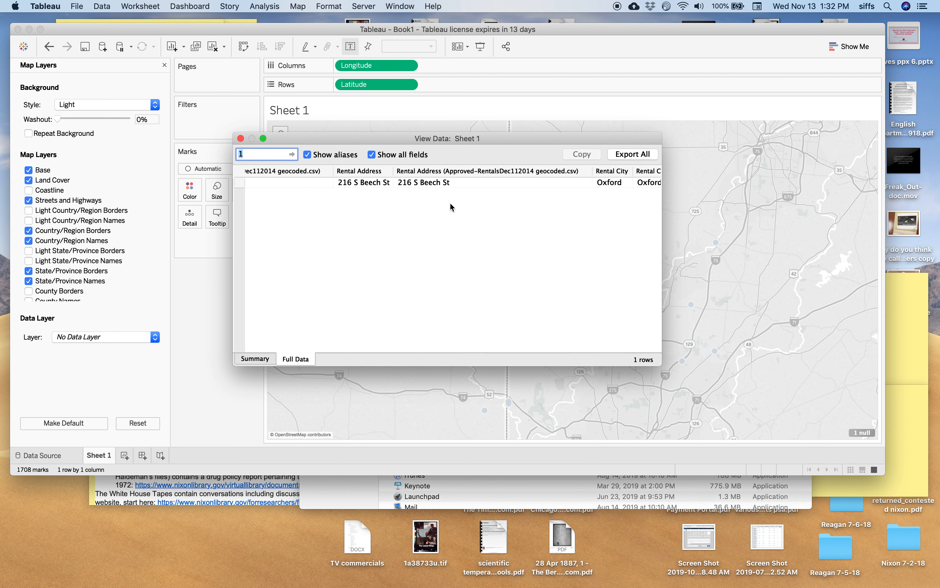
scroll(449, 203, right, 1)
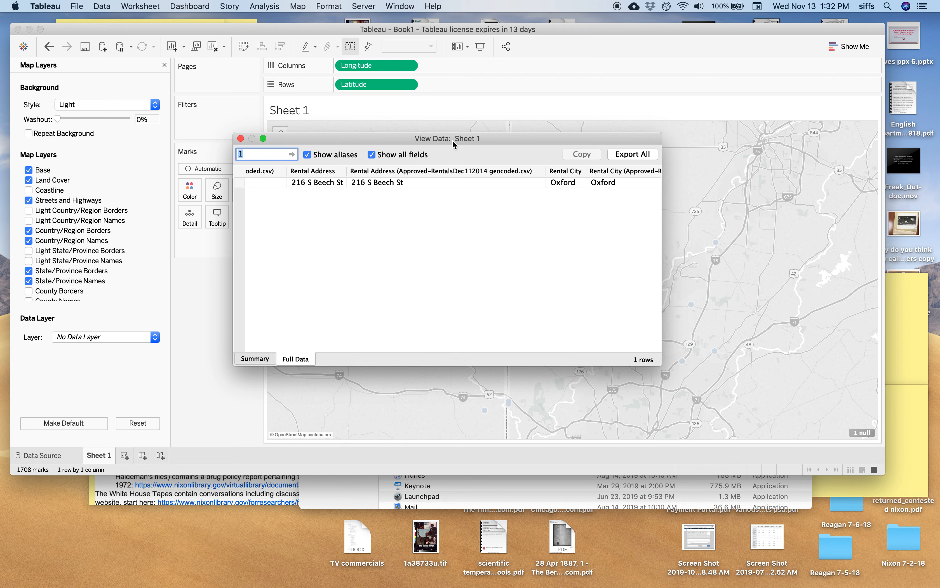
drag(453, 140, 509, 247)
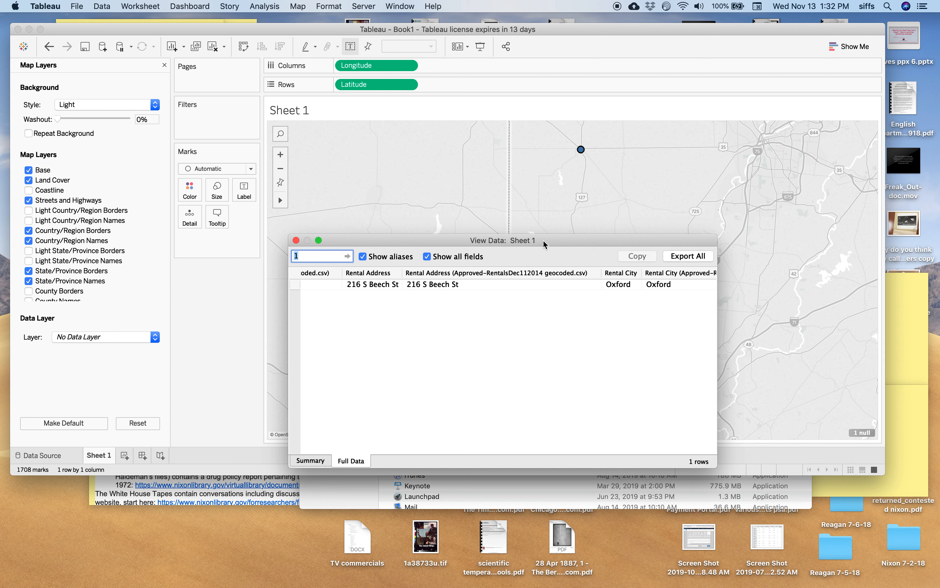
scroll(536, 283, right, 3)
scroll(537, 283, left, 6)
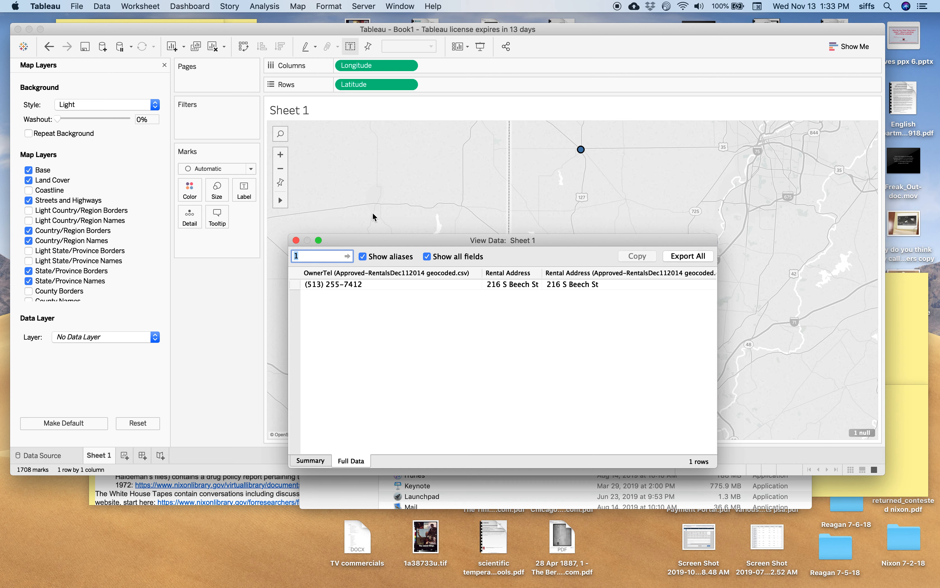
click(296, 240)
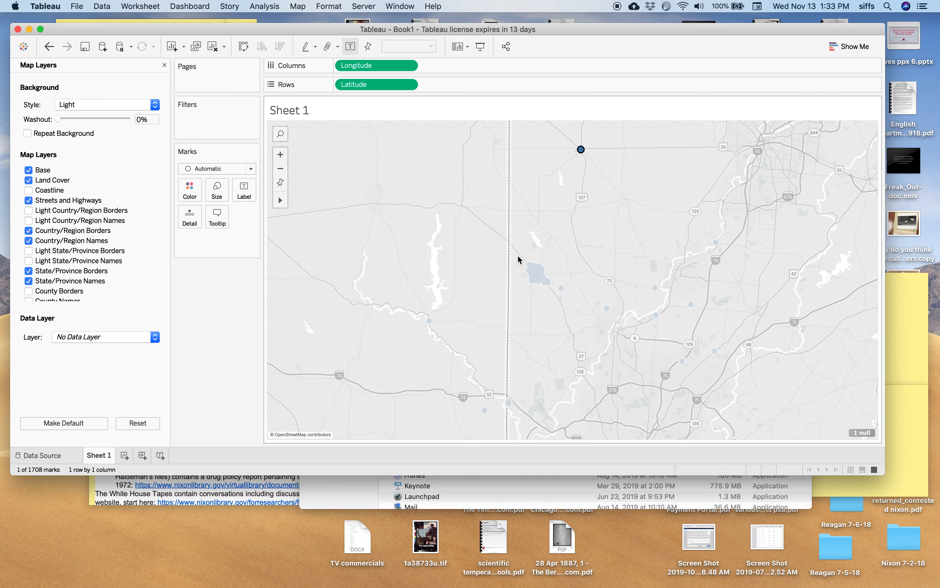
Step: View the full data of the isolated mark north of the route 129 label, check its City and Rental Address fields, and close it
mouse_move(580, 150)
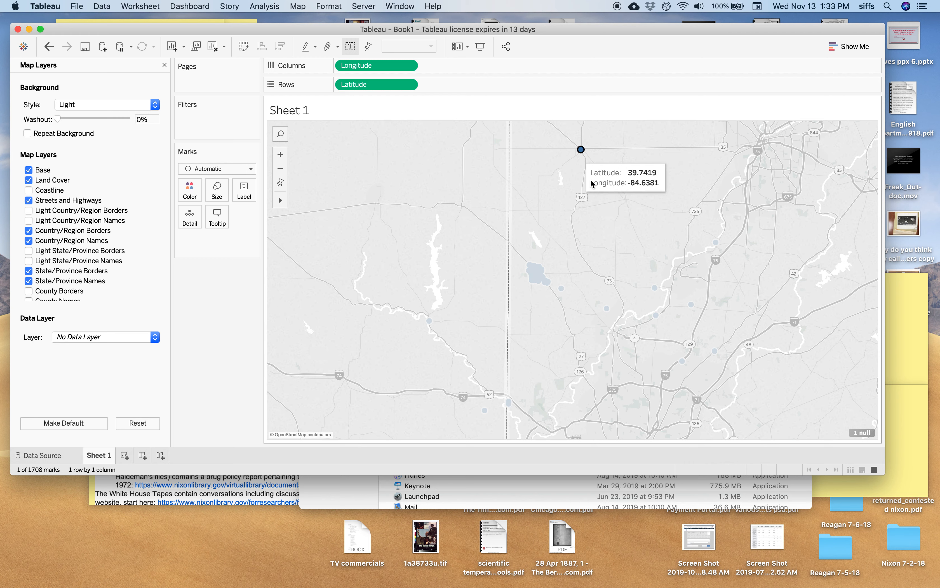
mouse_move(691, 307)
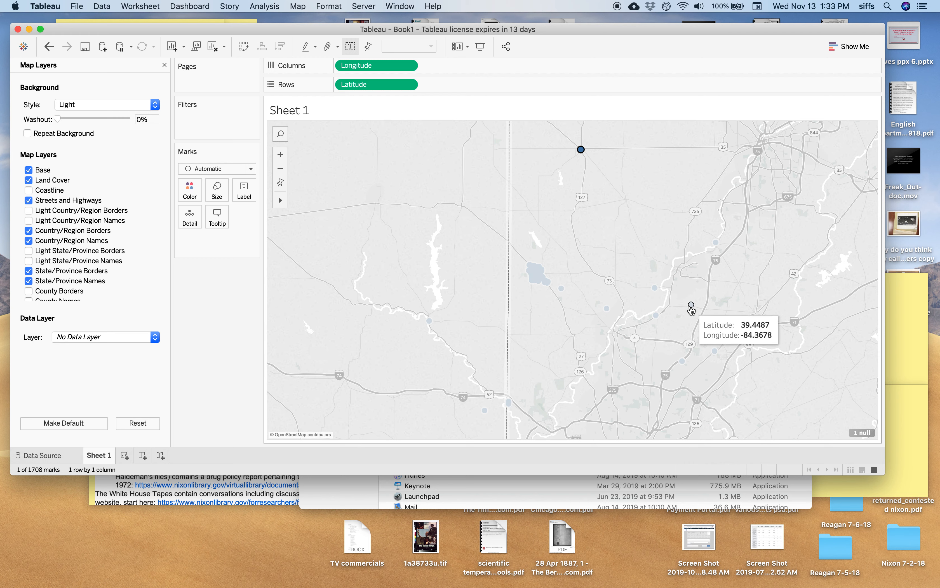
right_click(691, 308)
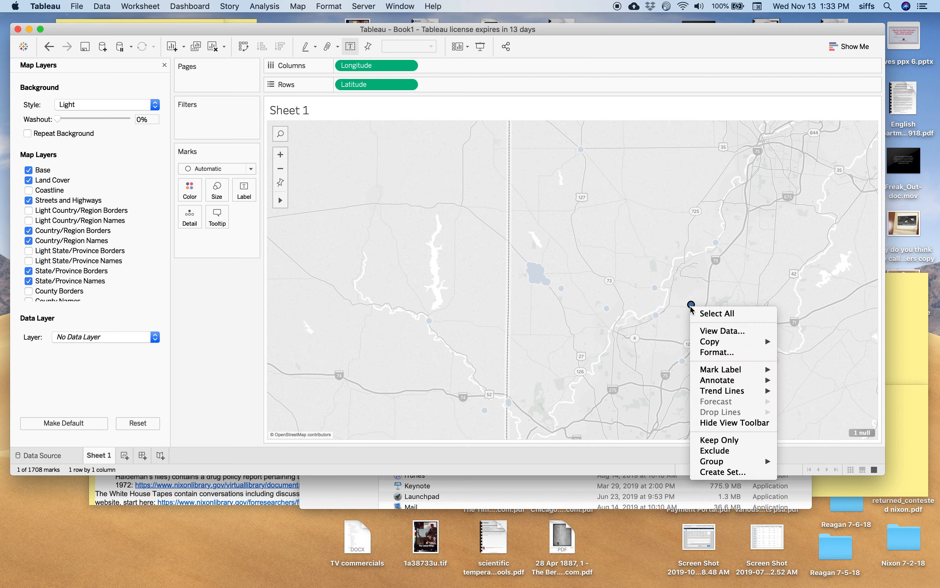
click(714, 329)
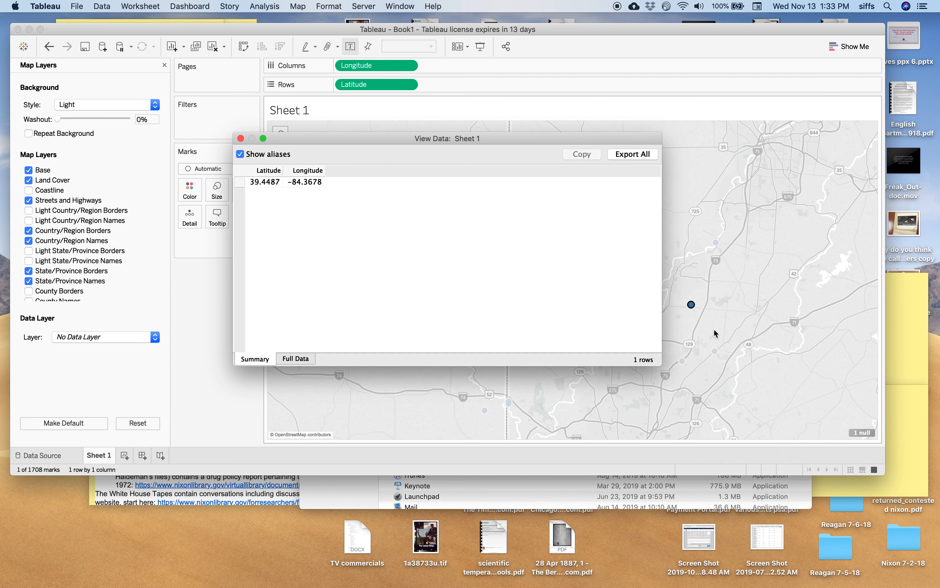
click(294, 357)
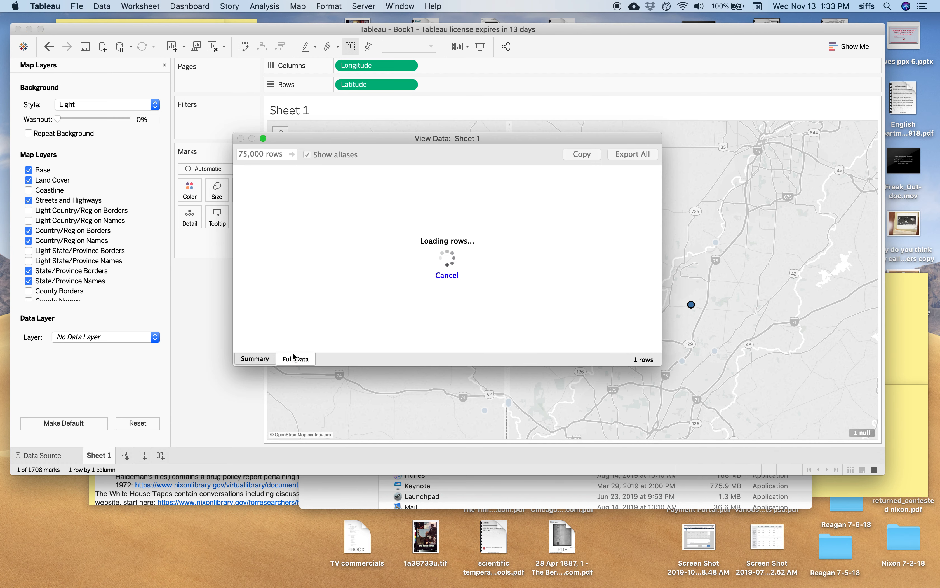
scroll(462, 266, right, 10)
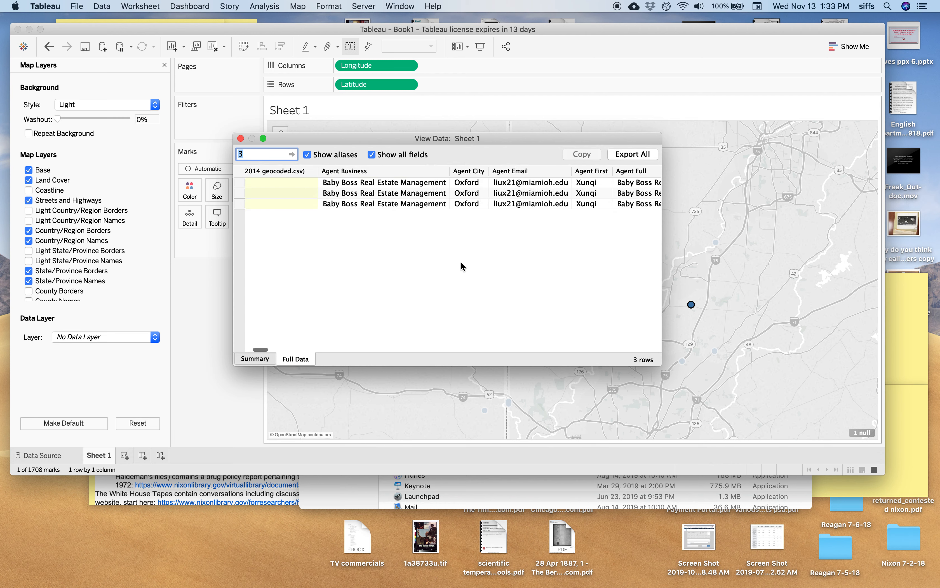
scroll(462, 266, right, 15)
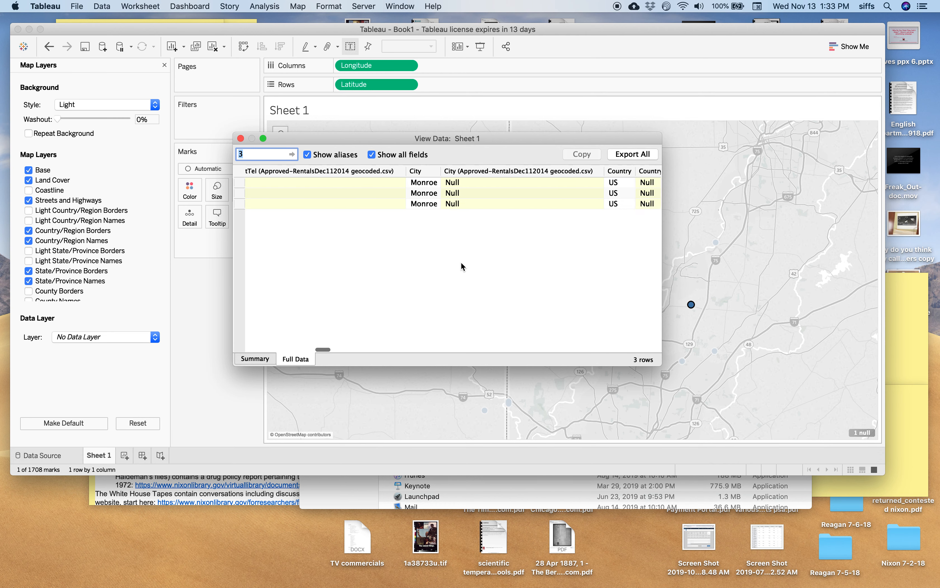
scroll(462, 264, right, 6)
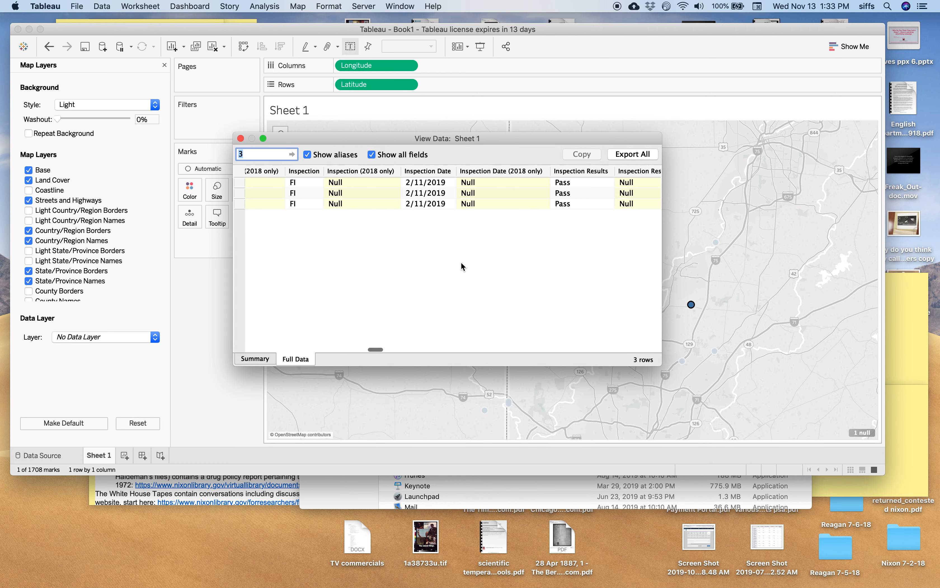
scroll(462, 267, right, 8)
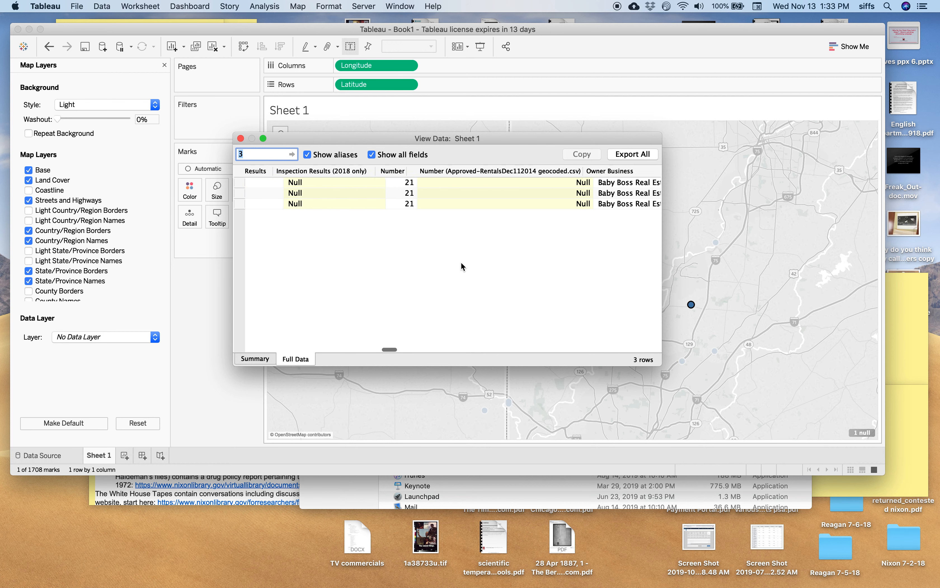
scroll(461, 264, right, 10)
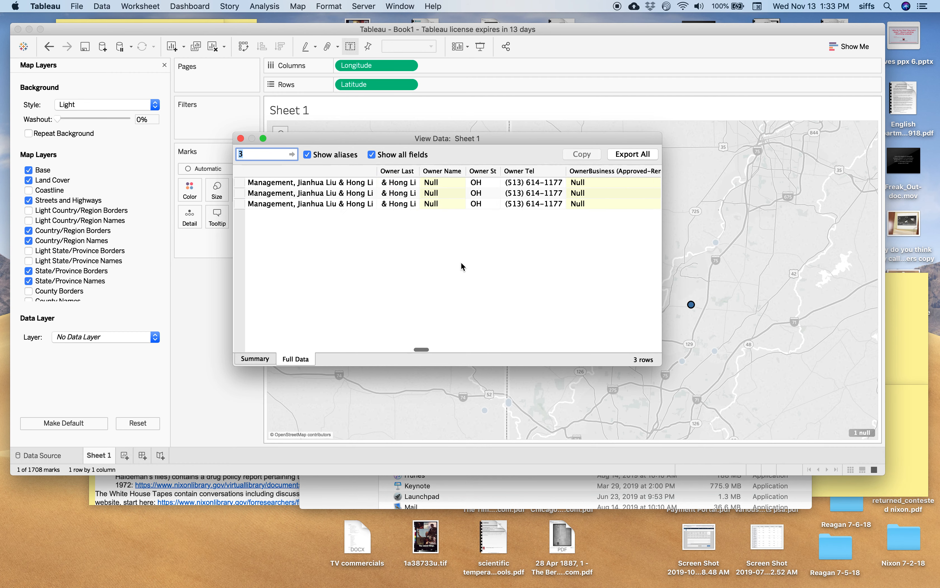
scroll(462, 267, right, 8)
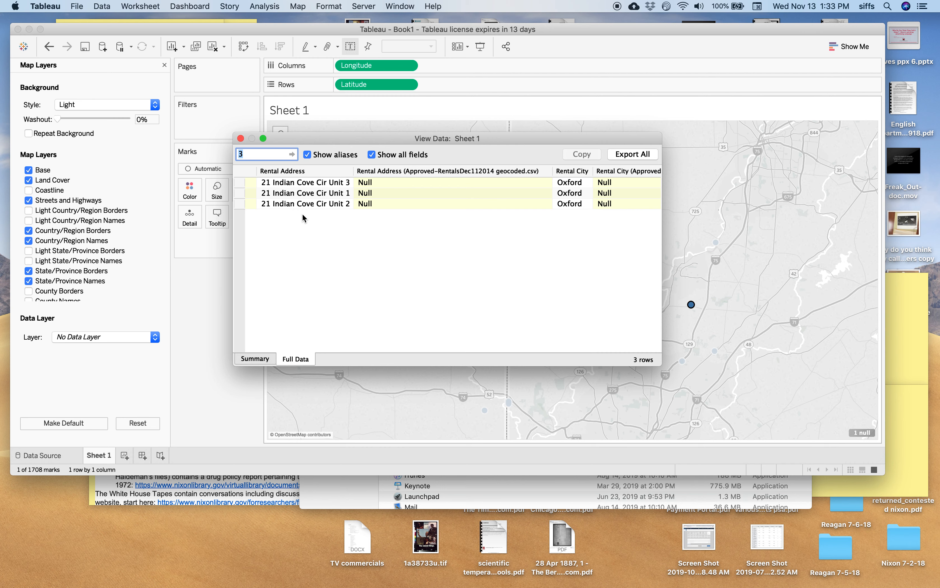
click(240, 139)
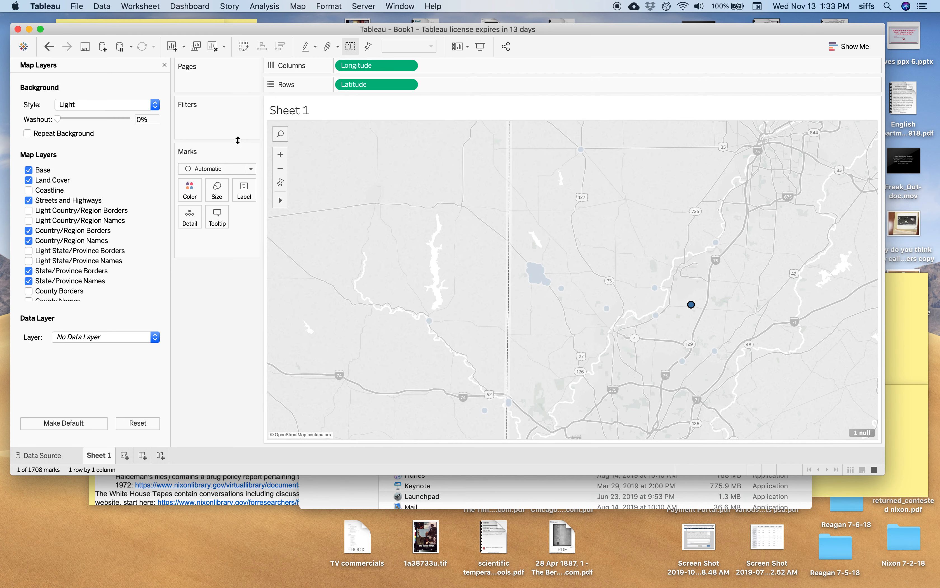
Step: Select the dense cluster of marks together with the mark just southeast of it, and keep only those on the map
click(548, 306)
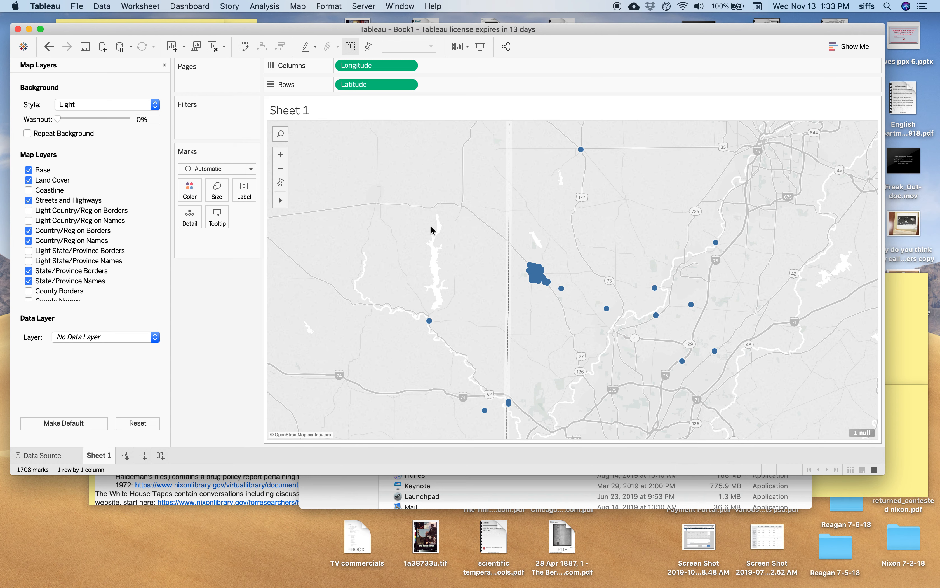
drag(495, 234, 584, 311)
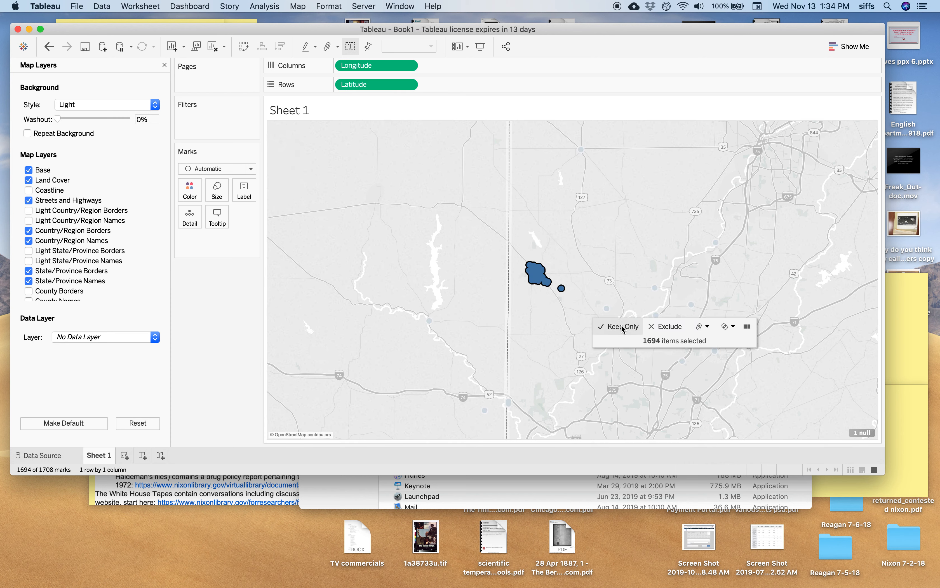
click(621, 325)
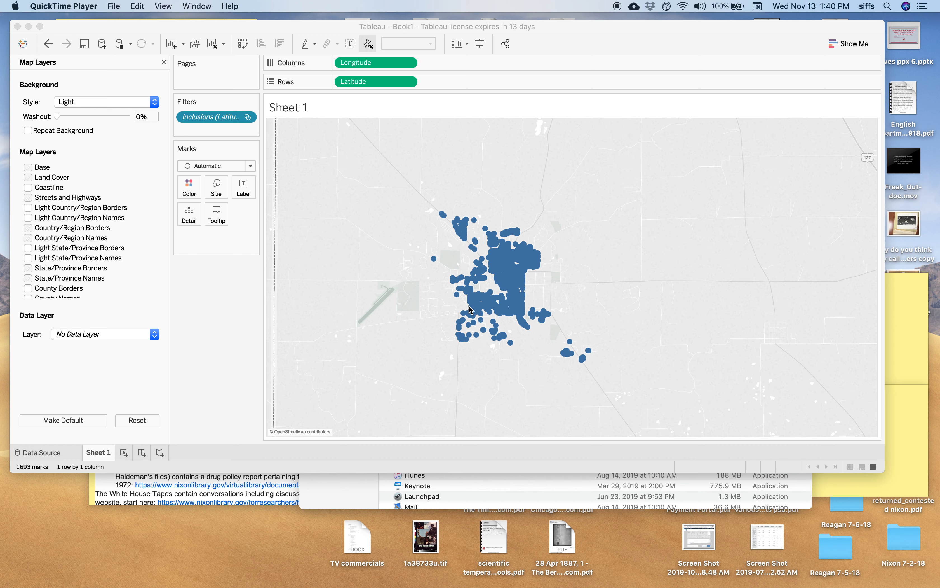
Step: Close the map layer settings and look through the dimension fields of the Nov 2019 table
click(164, 63)
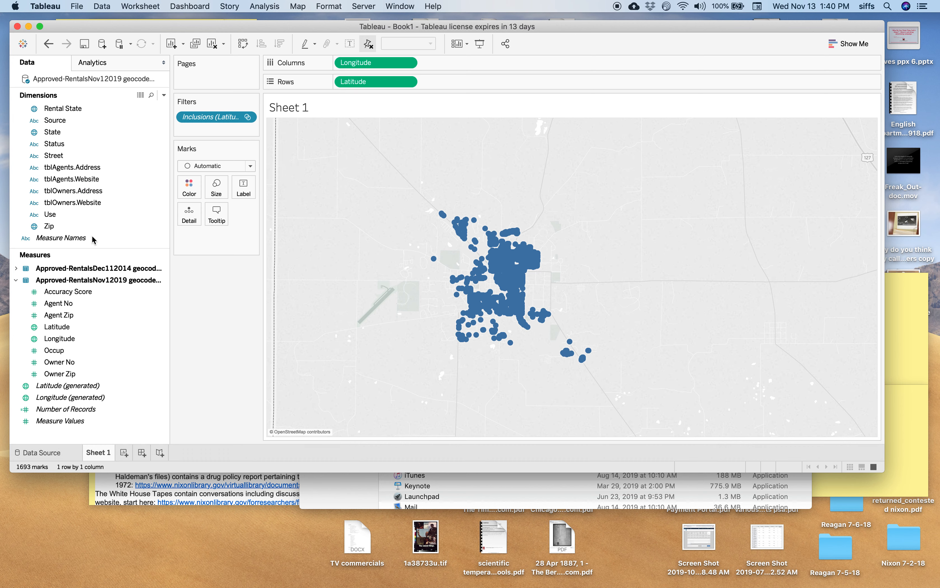
click(96, 294)
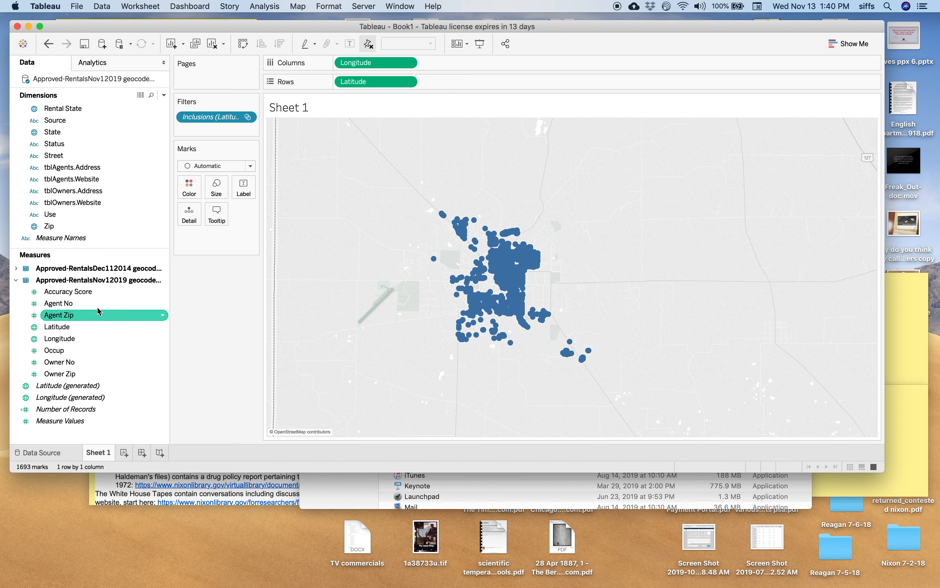
scroll(59, 179, up, 10)
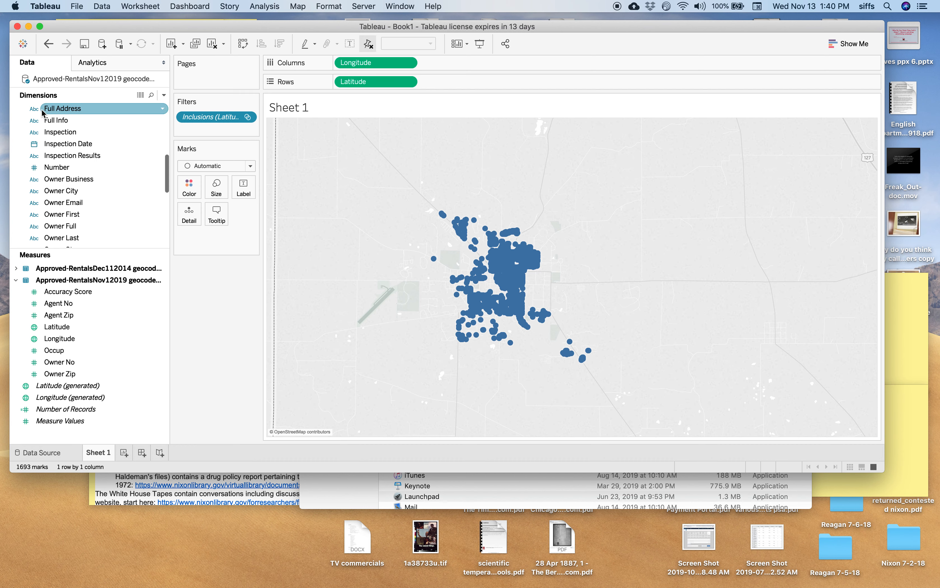
scroll(43, 113, up, 5)
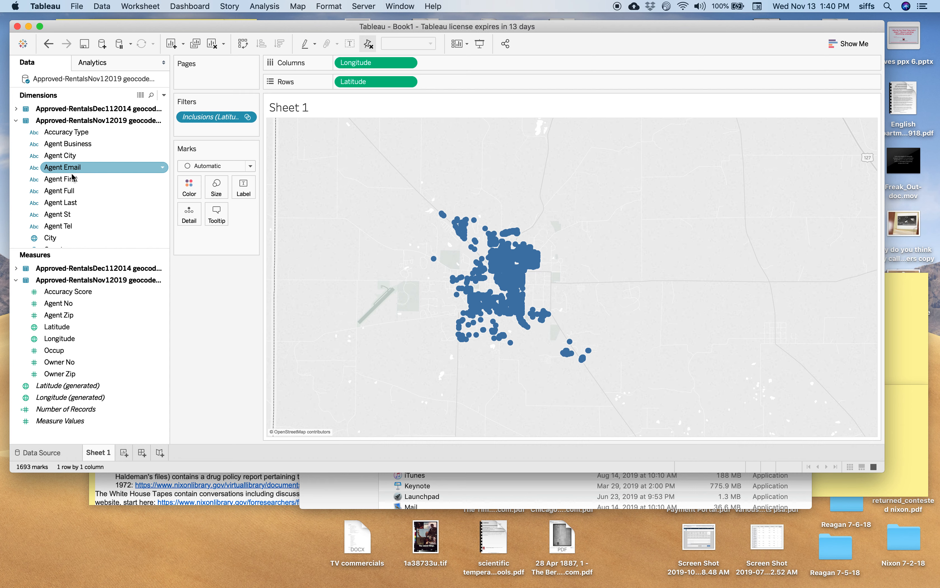
scroll(72, 178, down, 5)
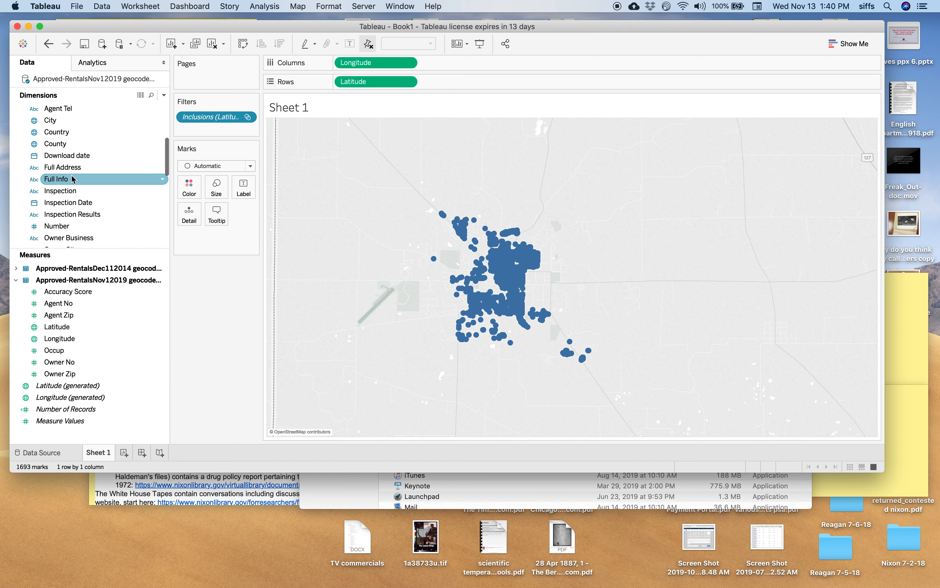
scroll(72, 179, down, 4)
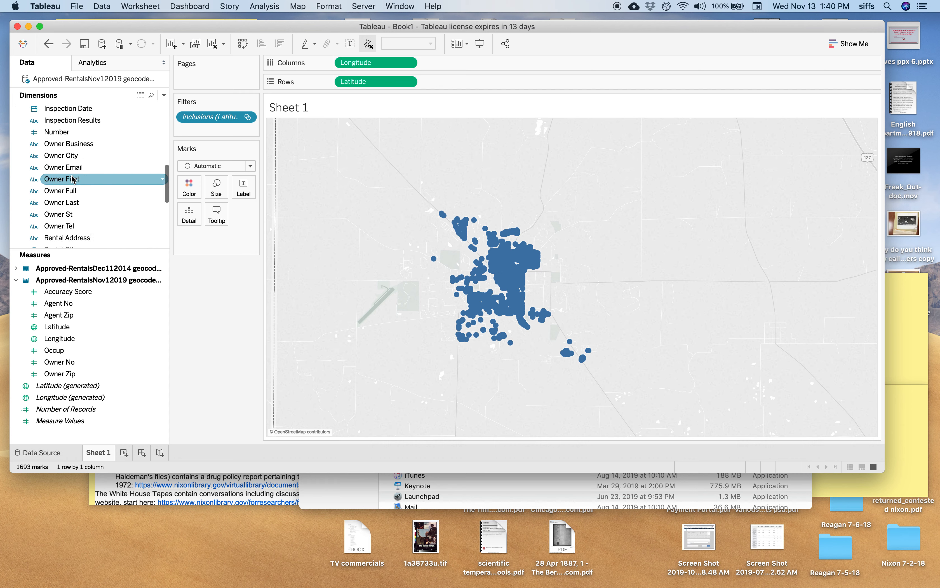
scroll(72, 179, down, 4)
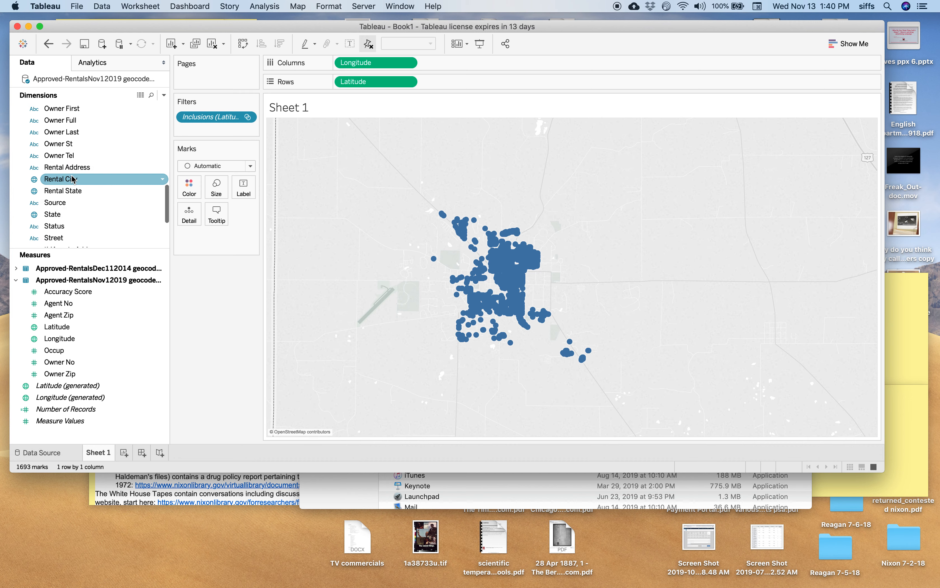
scroll(72, 179, down, 3)
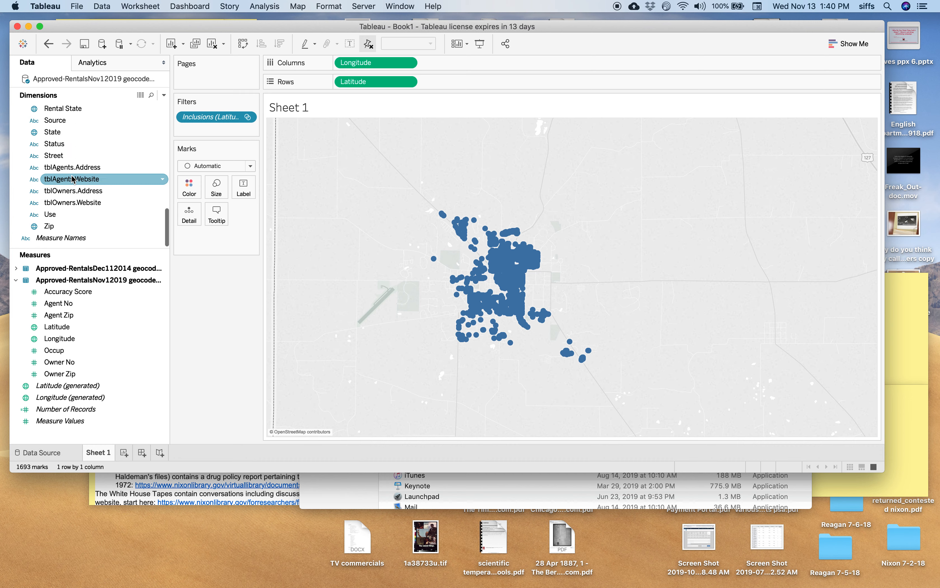
Step: Show a filter for the Use field of the Nov 2019 table beside the map
drag(53, 215, 197, 112)
drag(193, 108, 190, 102)
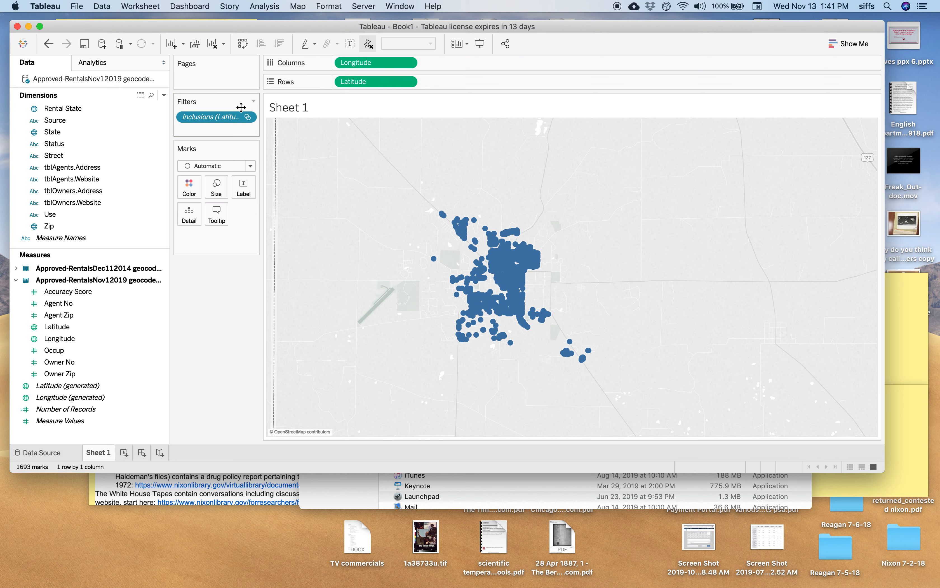
click(254, 102)
click(254, 101)
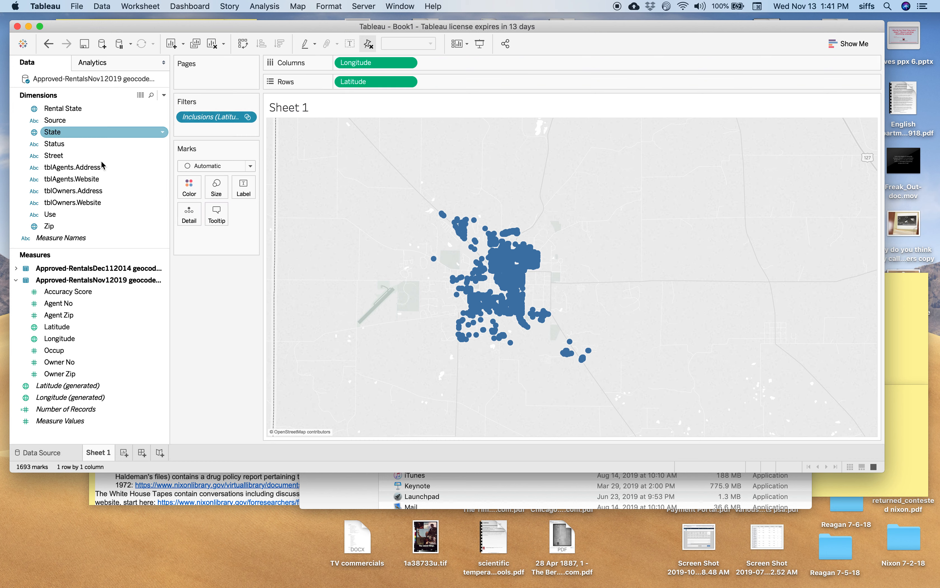
click(57, 215)
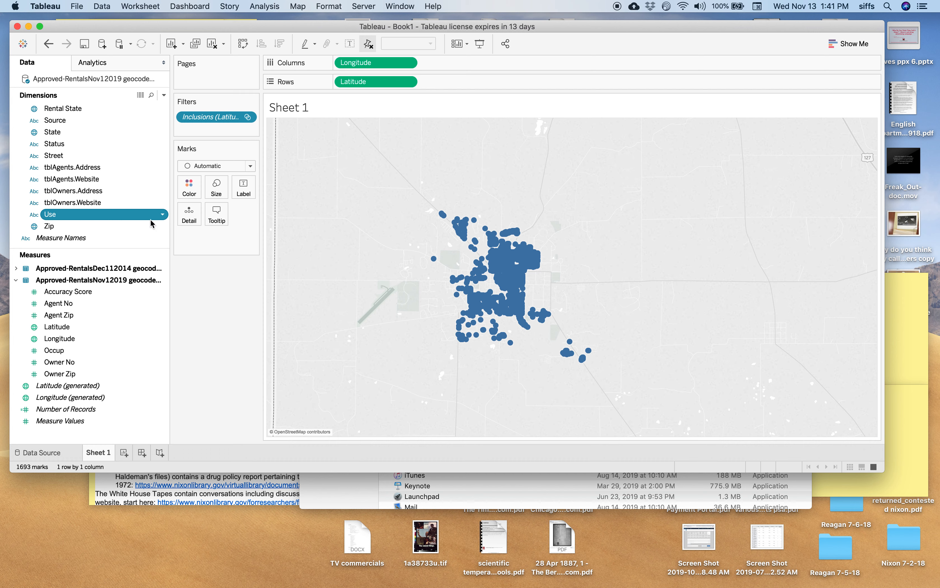
click(162, 215)
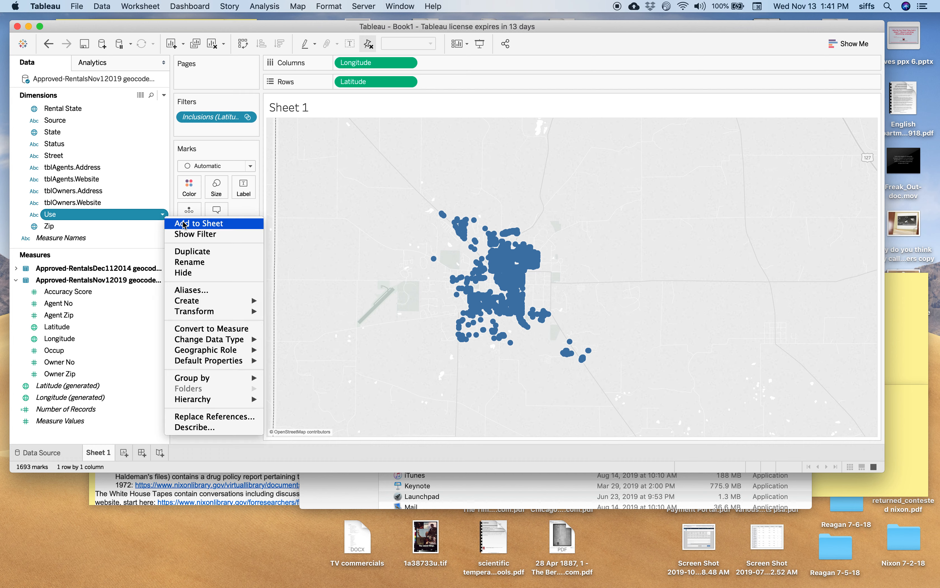
click(187, 235)
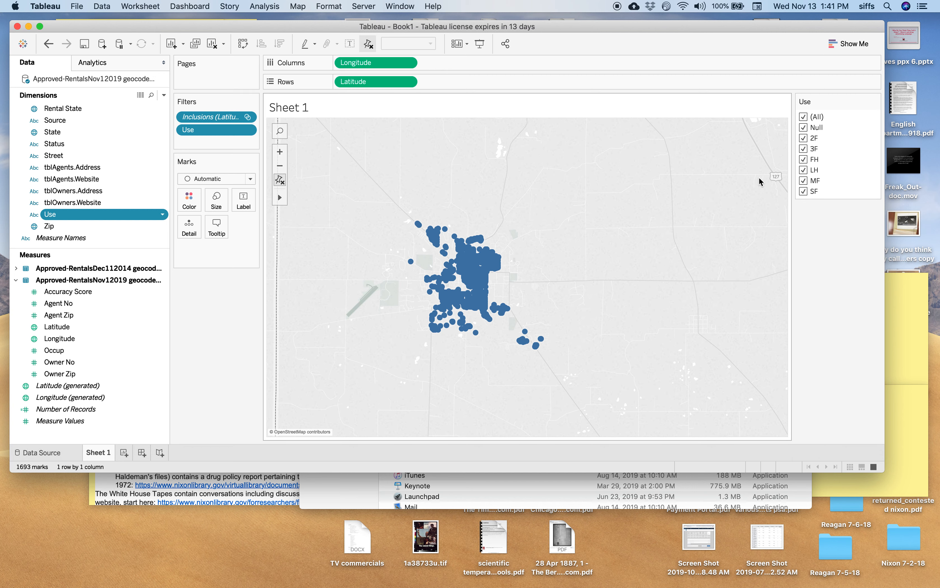
Step: Clear all values in the Use filter and show only the FH rentals, viewing their locations up close
click(804, 117)
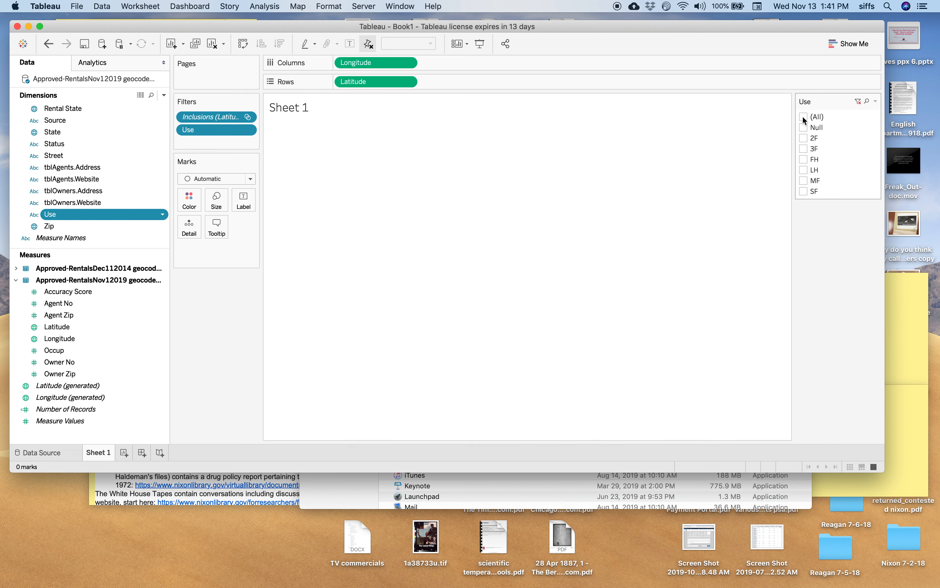
click(802, 158)
click(803, 158)
click(803, 158)
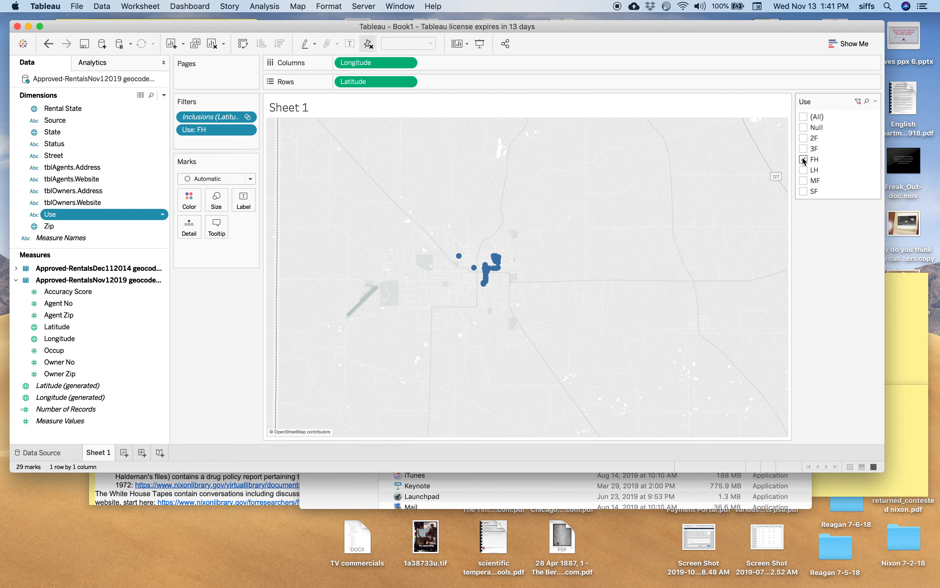
click(802, 158)
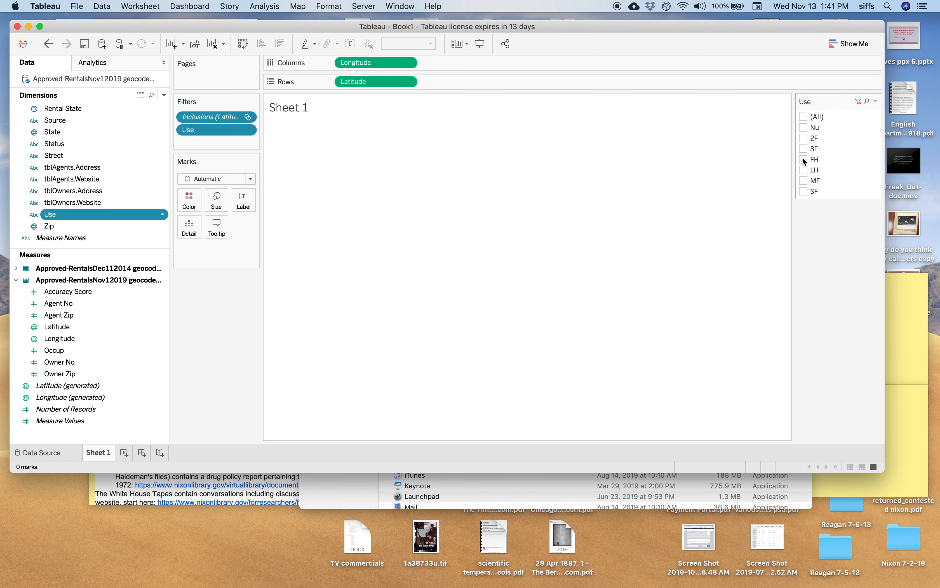
click(803, 159)
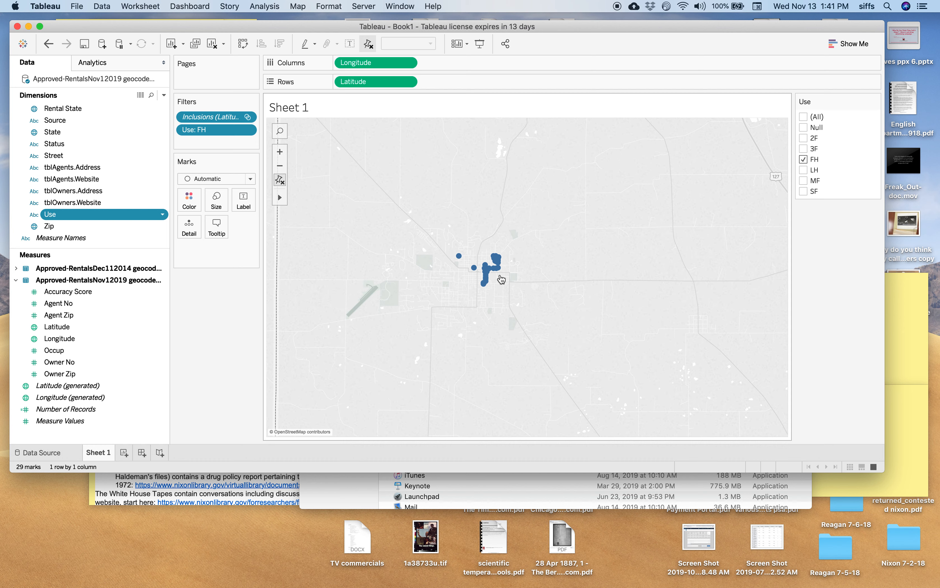
mouse_move(501, 270)
click(282, 155)
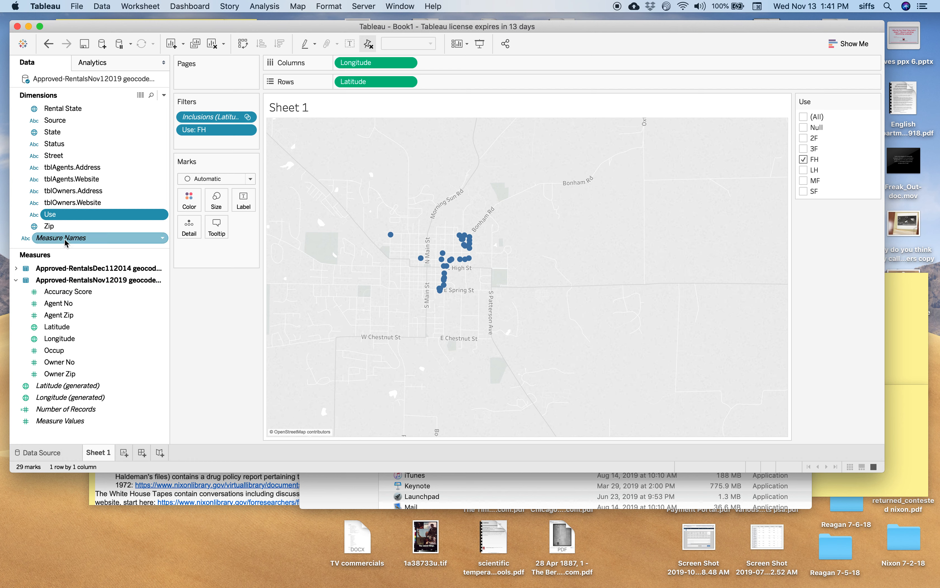
Step: Color the map marks by Use and include all values in the Use filter
drag(54, 218, 191, 203)
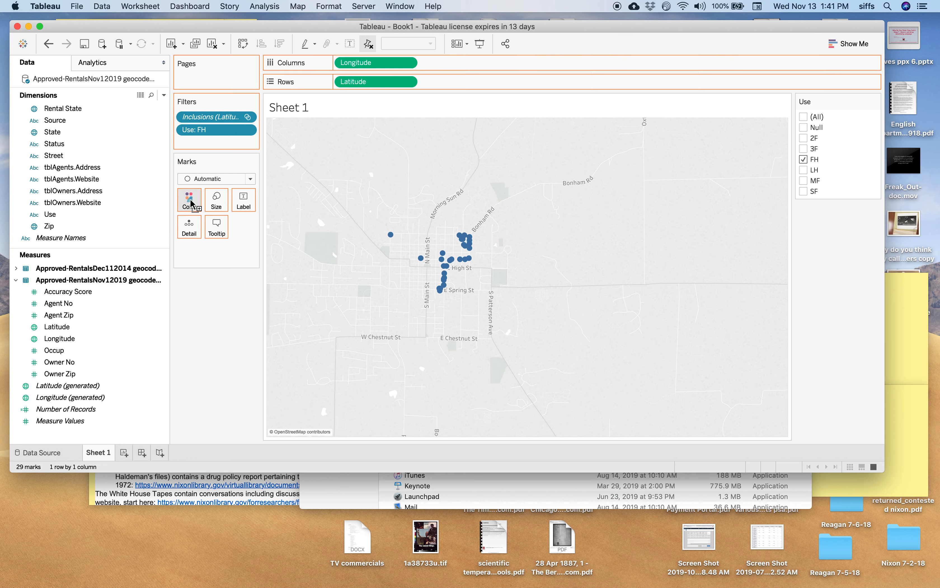
click(803, 117)
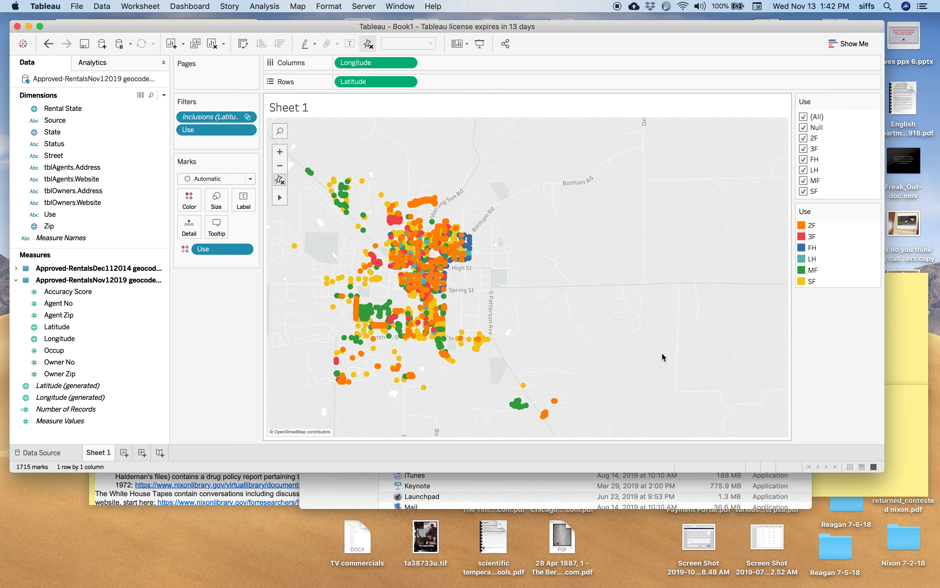
scroll(663, 357, up, 2)
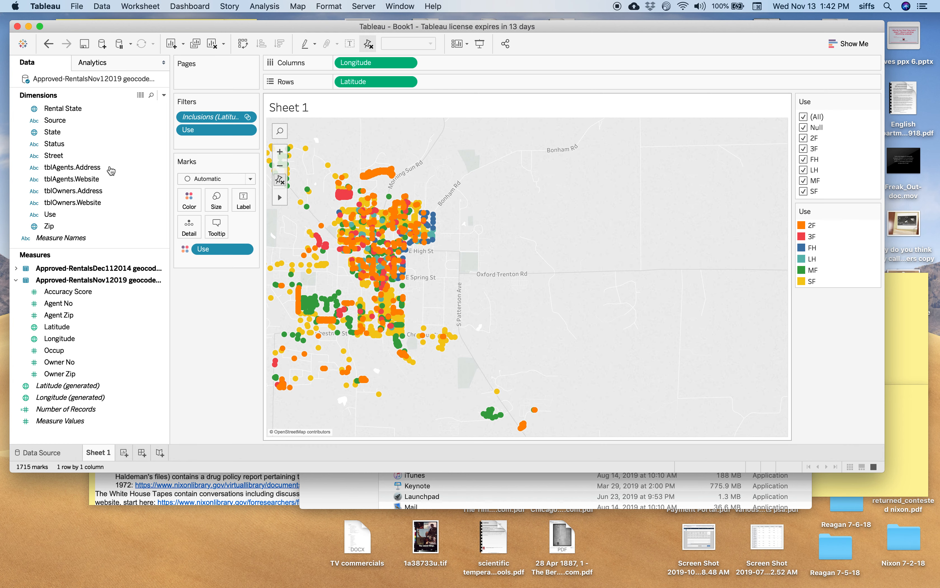
scroll(64, 160, up, 2)
scroll(64, 160, down, 3)
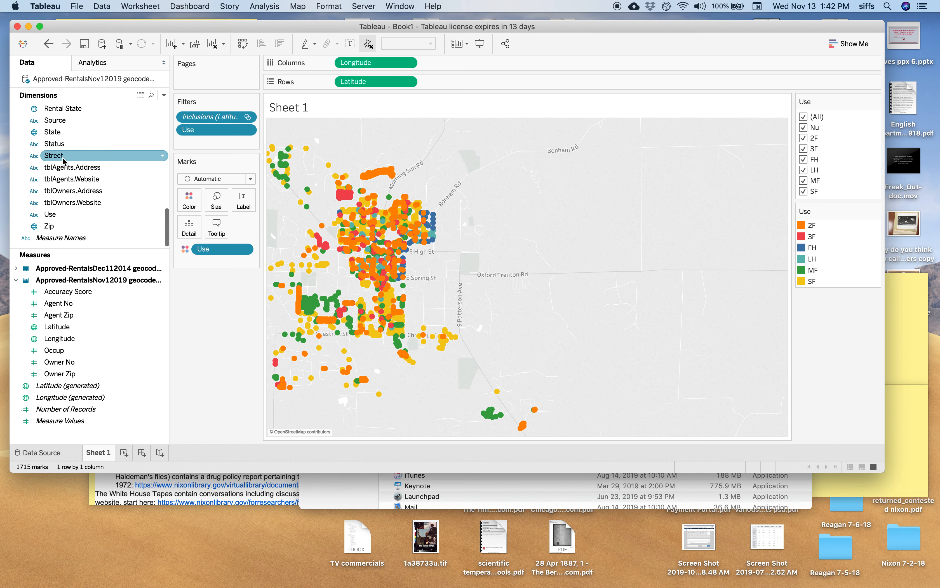
scroll(64, 160, up, 3)
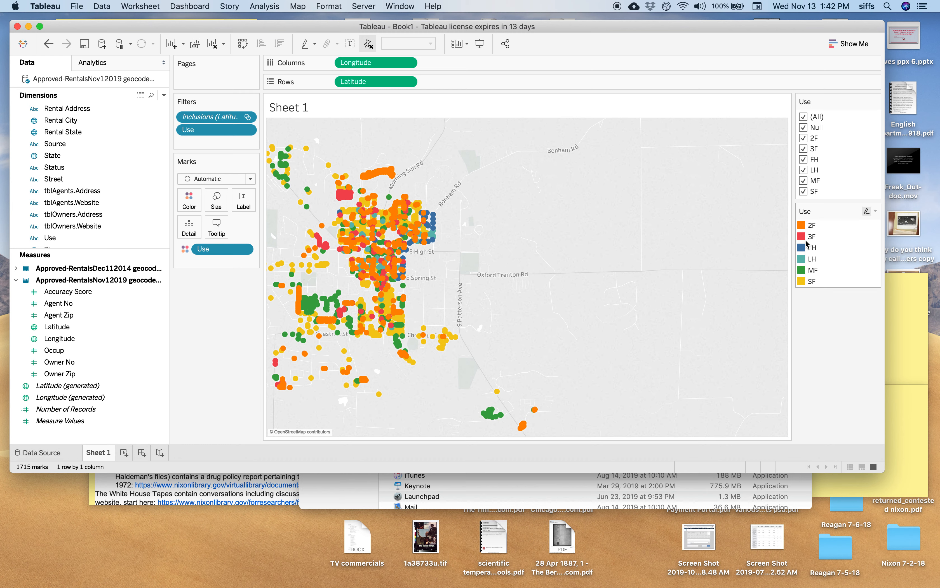
Step: Create a new worksheet and list the Use categories of the Nov 2019 table as rows
click(124, 453)
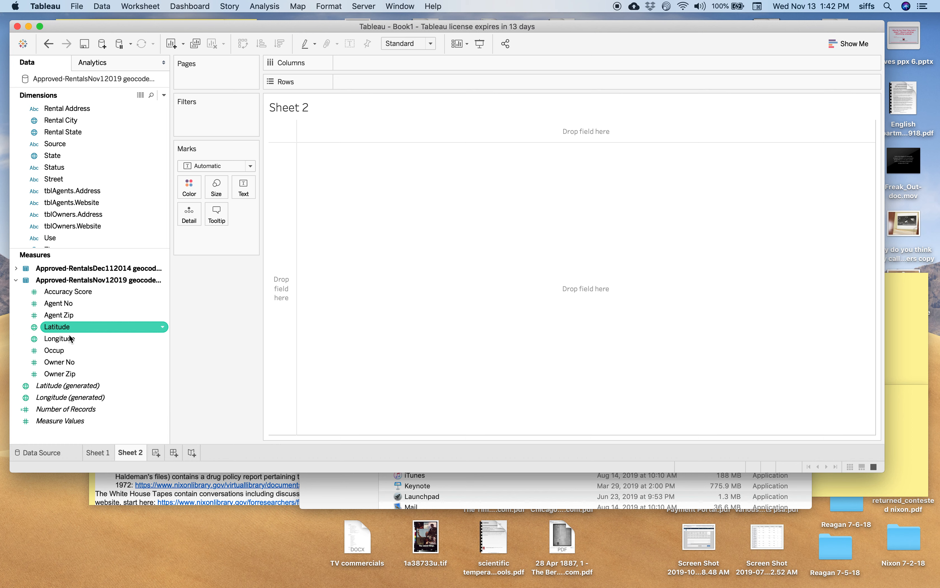
click(857, 42)
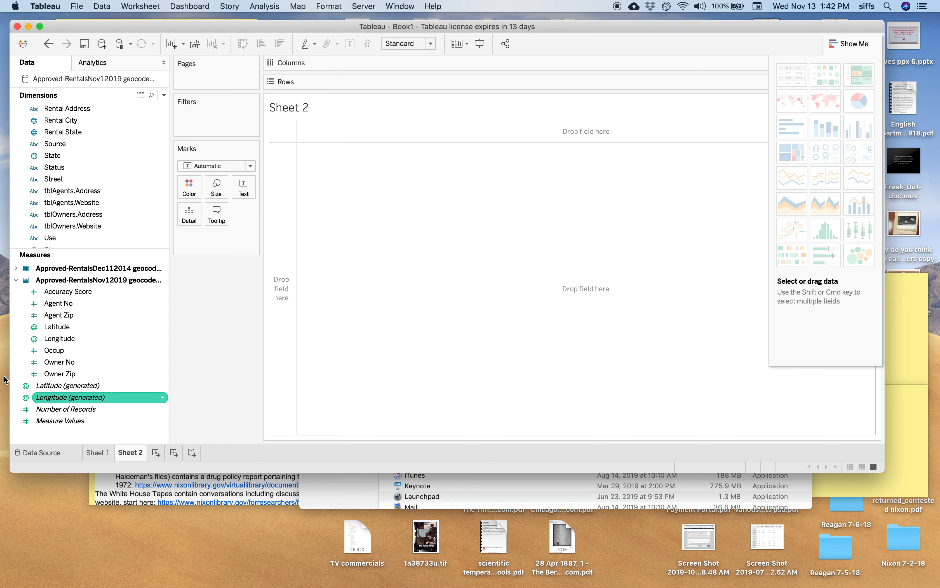
click(74, 318)
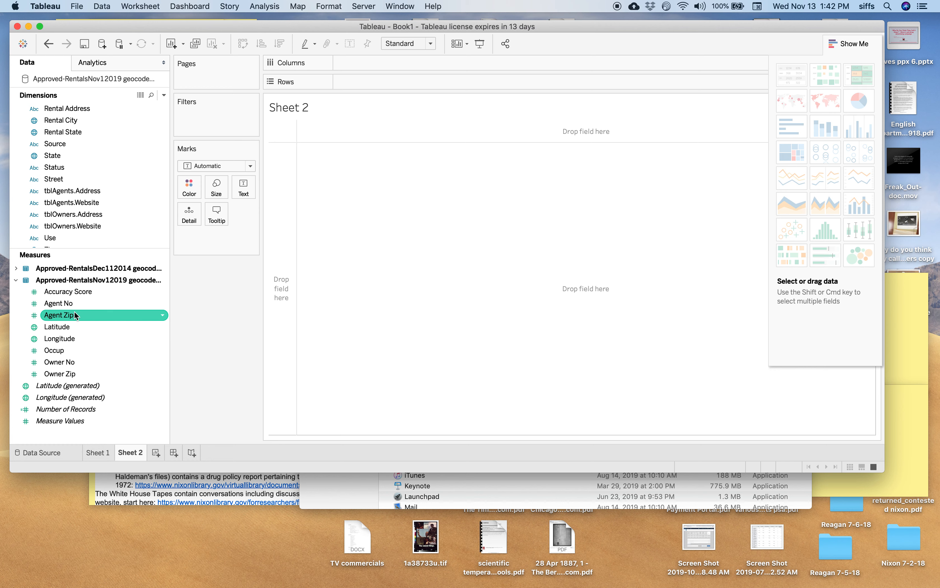
scroll(79, 178, up, 2)
scroll(80, 178, up, 3)
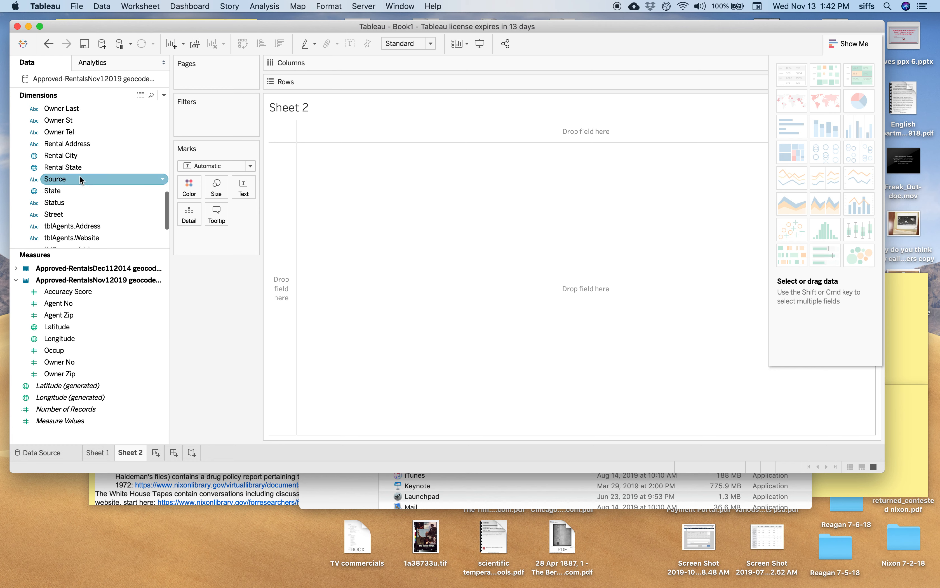
scroll(80, 178, down, 7)
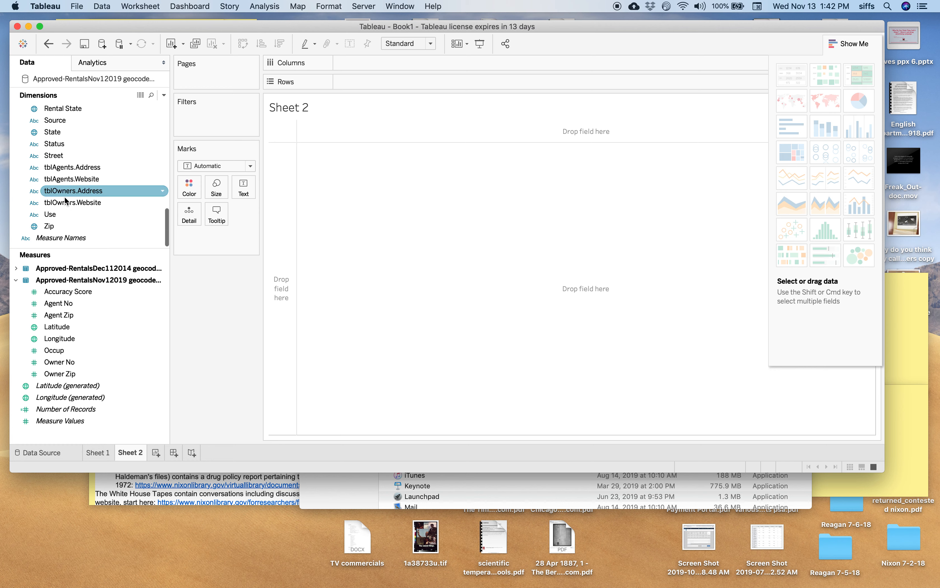
drag(50, 220, 285, 220)
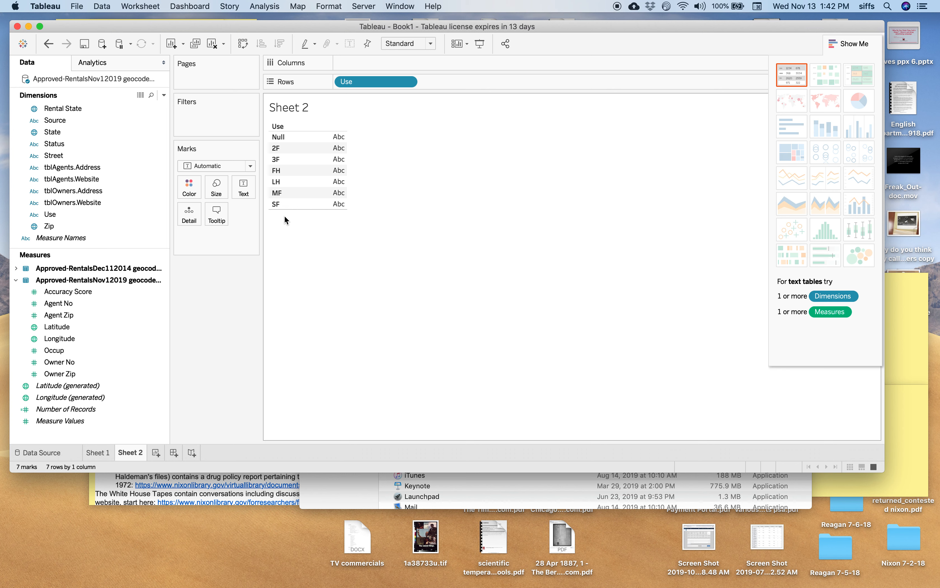
Step: Convert the Use field in the rows to a Count measure
click(408, 82)
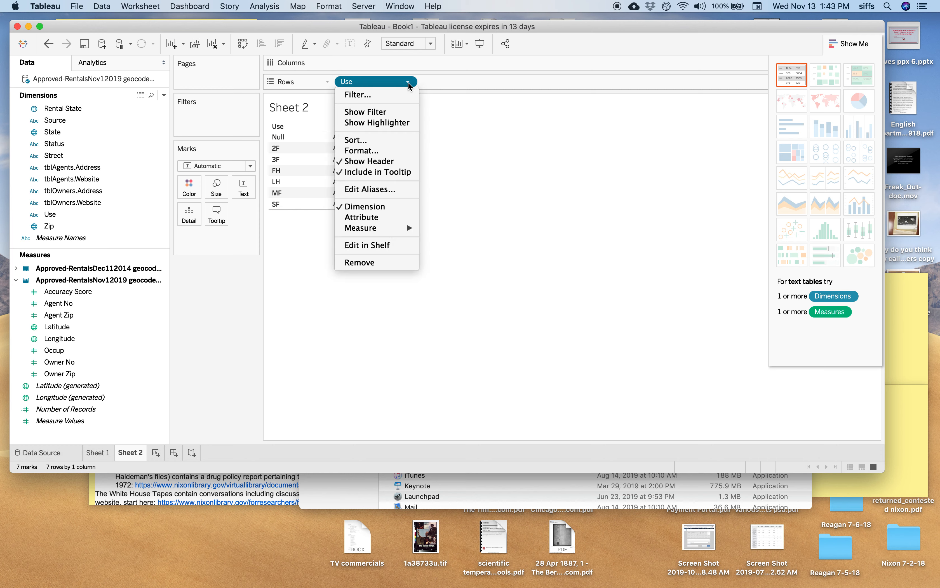
mouse_move(378, 229)
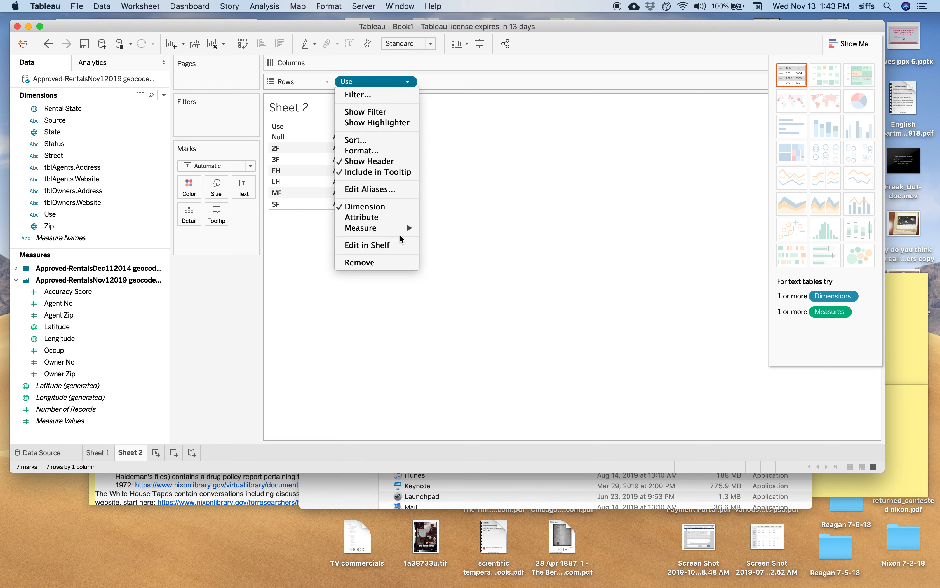
click(435, 251)
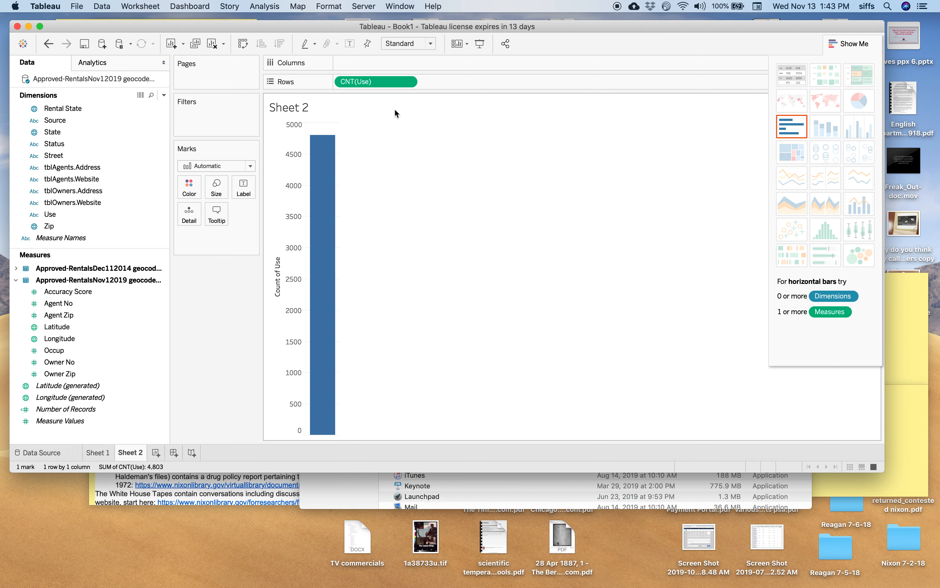
Step: Add the Use dimension to the columns to chart the count per category, and inspect the MF bar
mouse_move(373, 79)
mouse_down()
mouse_move(373, 63)
mouse_move(372, 80)
mouse_up()
drag(50, 214, 363, 65)
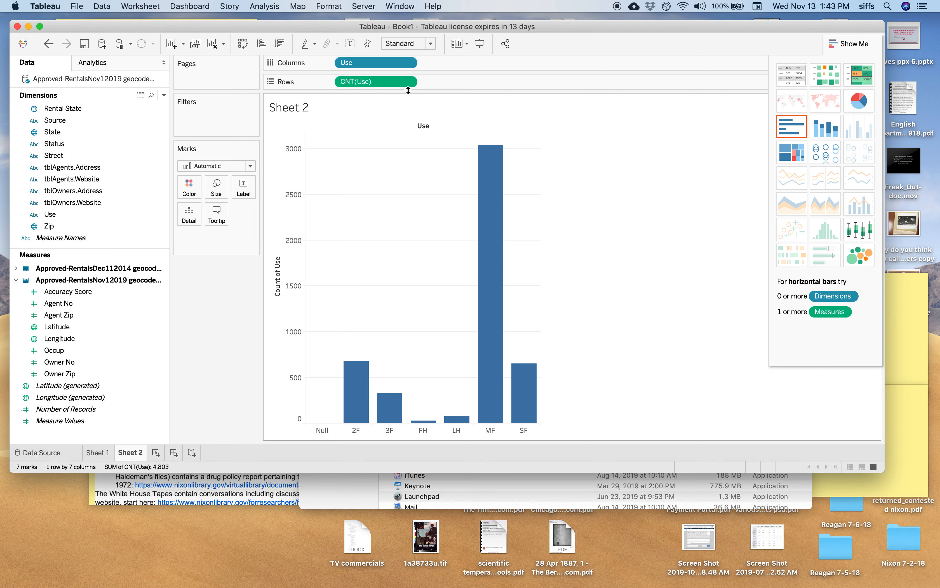
mouse_move(490, 369)
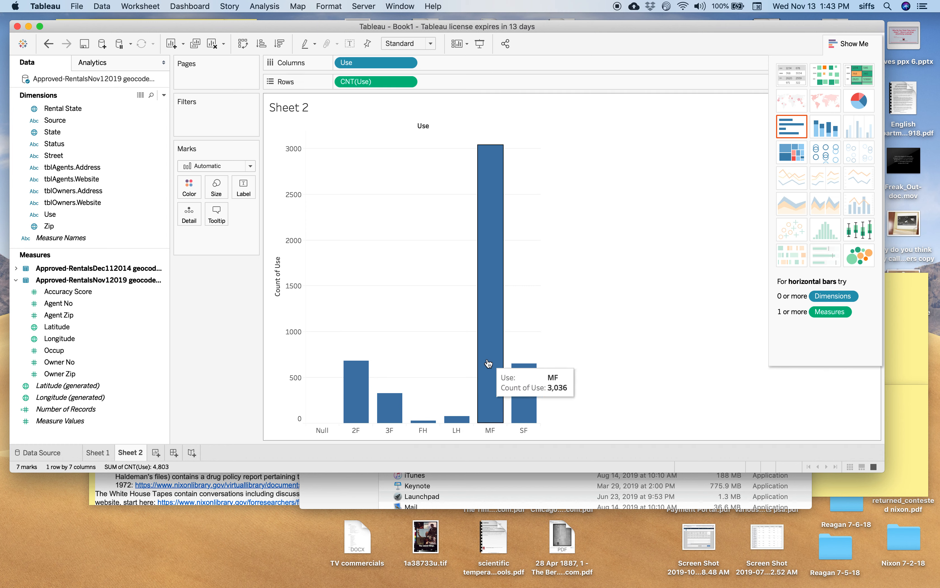
drag(490, 369, 458, 360)
click(626, 338)
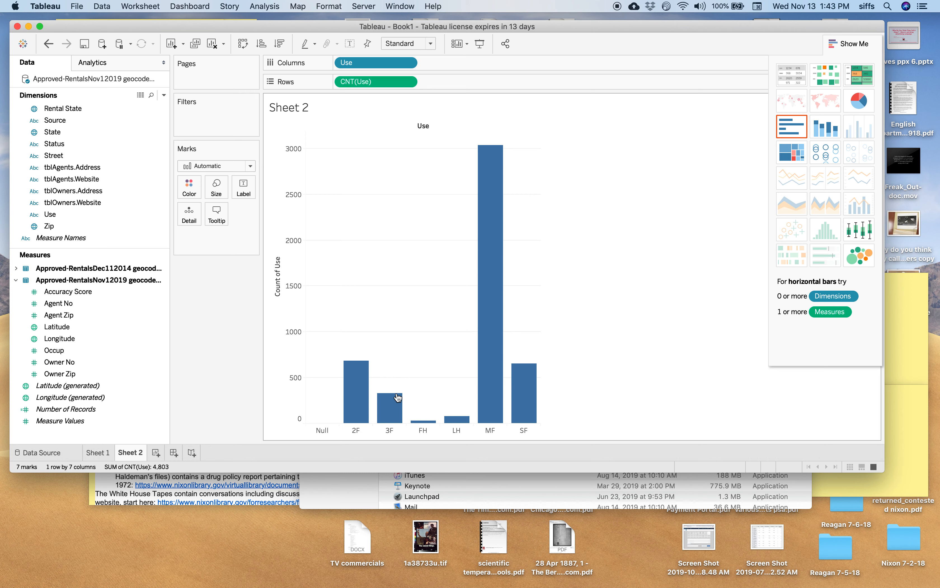
Step: Sort the Use bars in ascending order by their count
click(261, 44)
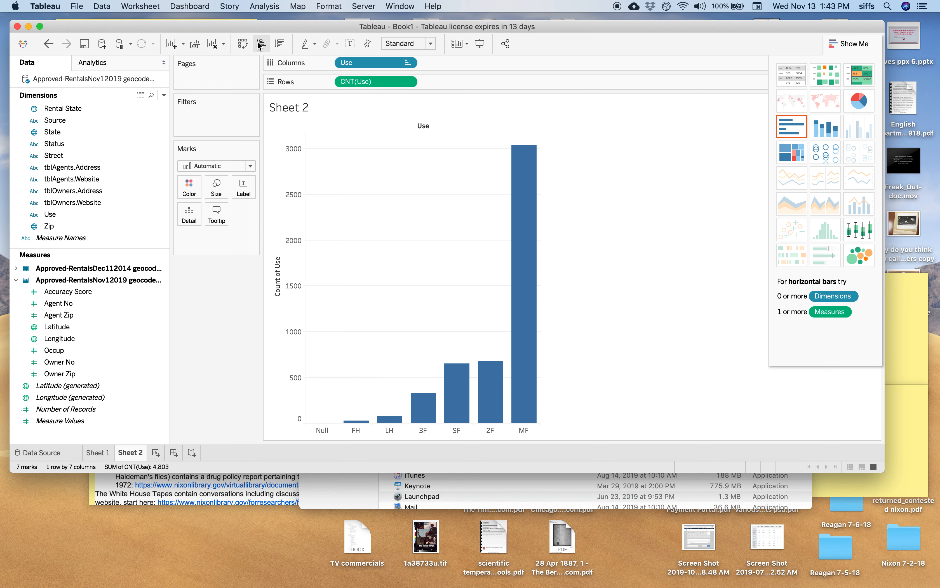
click(296, 133)
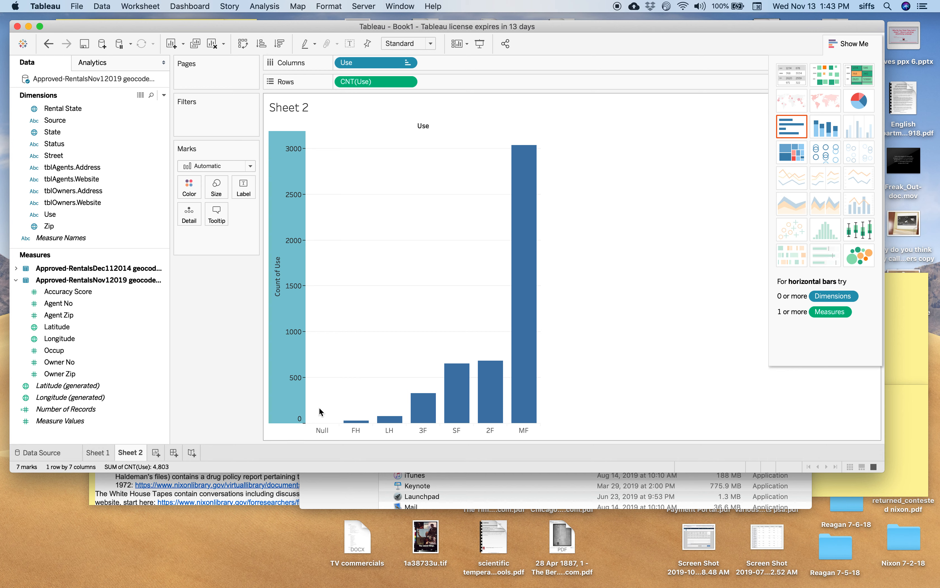
click(305, 404)
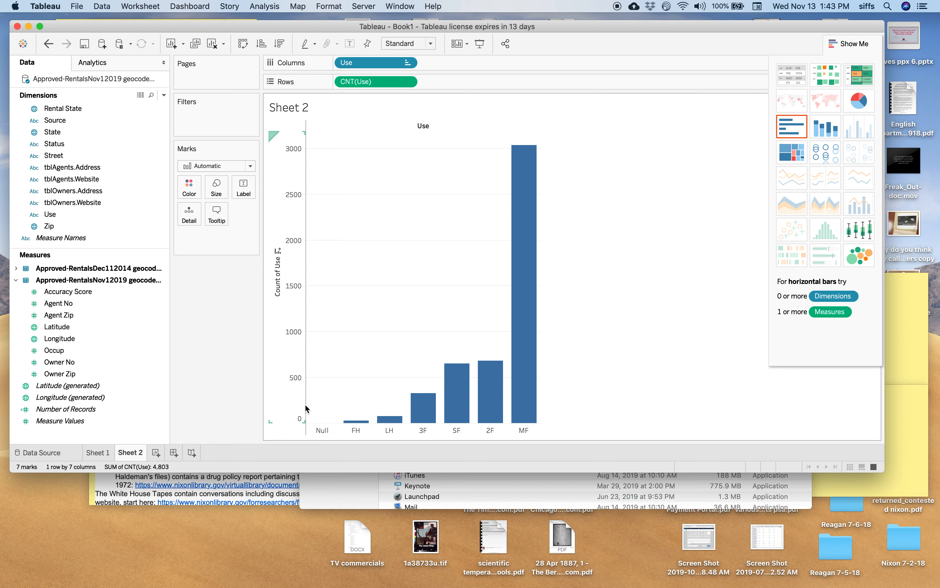
click(305, 405)
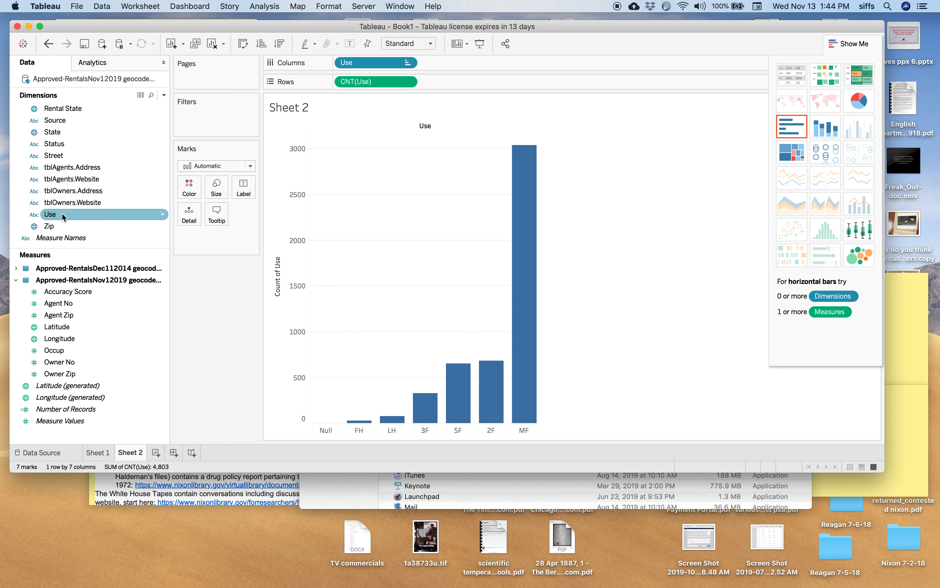
Step: Filter the bar chart by Use, excluding Null and keeping 2F, 3F, FH, LH, MF and SF
drag(65, 216, 203, 124)
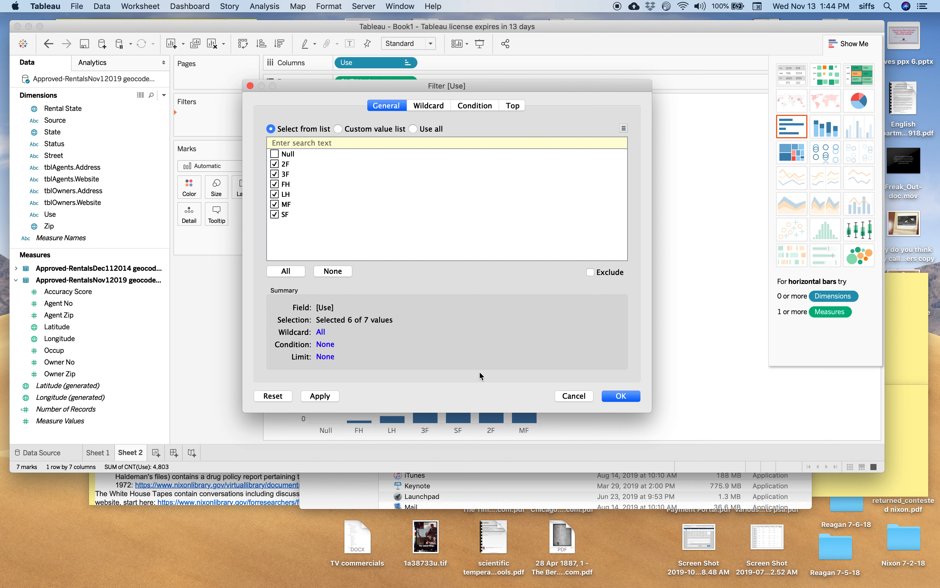
click(319, 396)
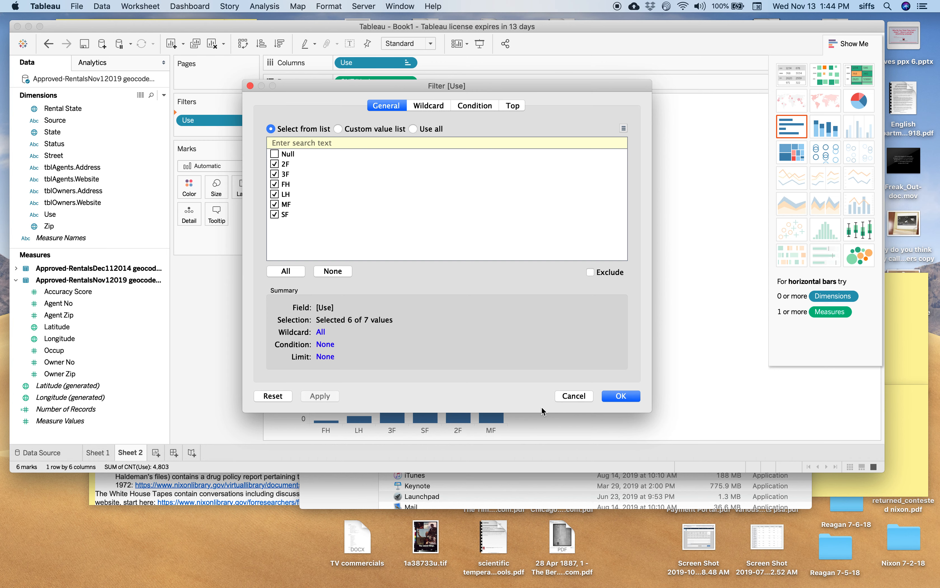
click(618, 398)
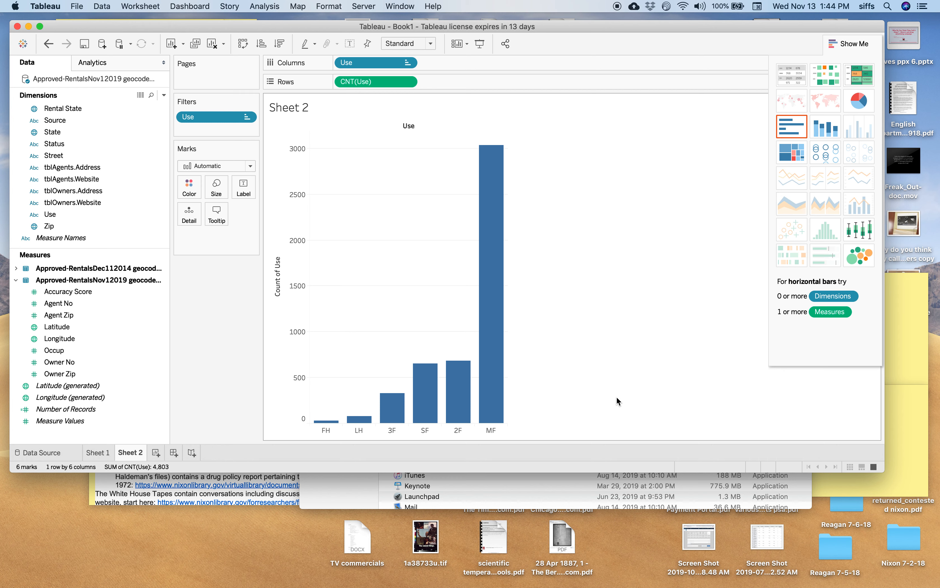
mouse_move(496, 376)
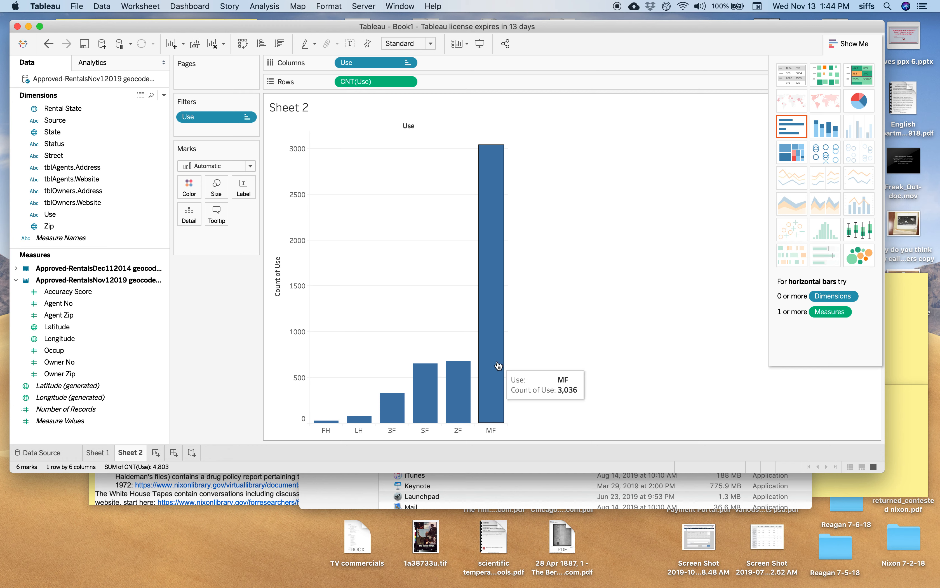
mouse_move(439, 391)
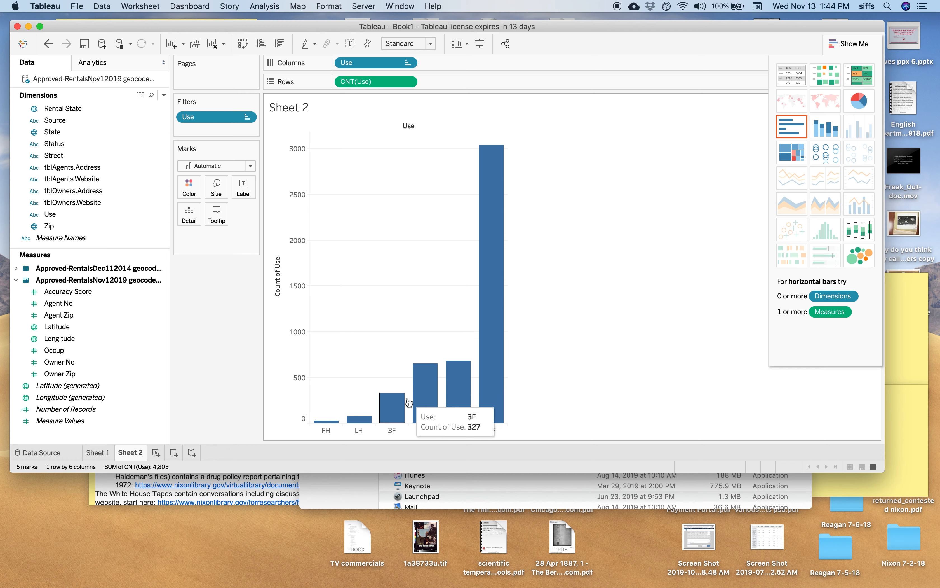
mouse_move(362, 423)
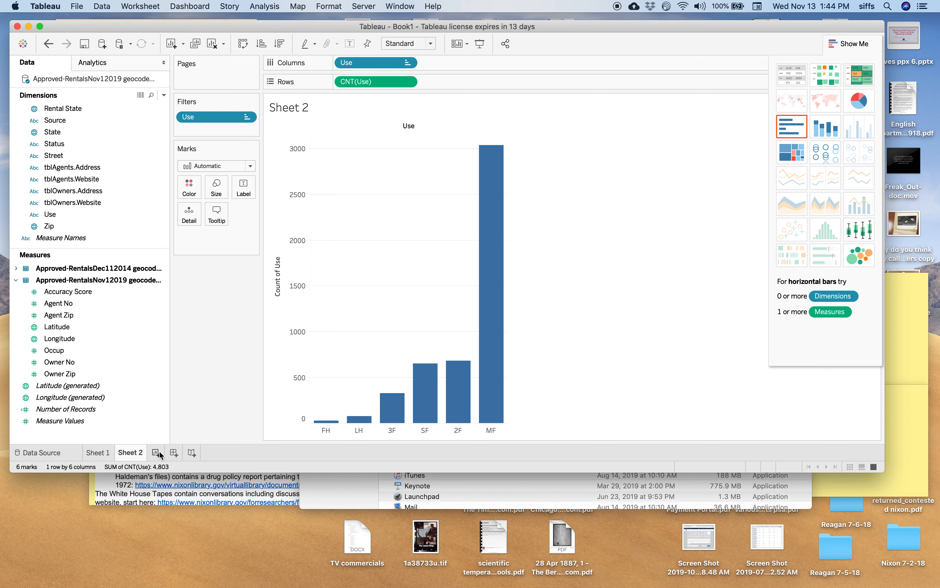
Step: Create a new dashboard and place the Sheet 1 rentals map on it
click(174, 453)
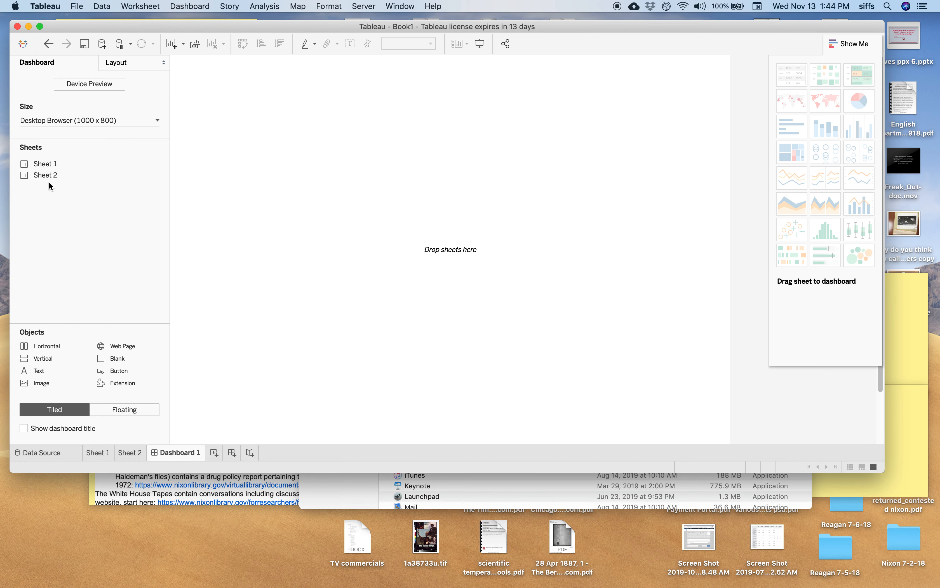
mouse_move(47, 163)
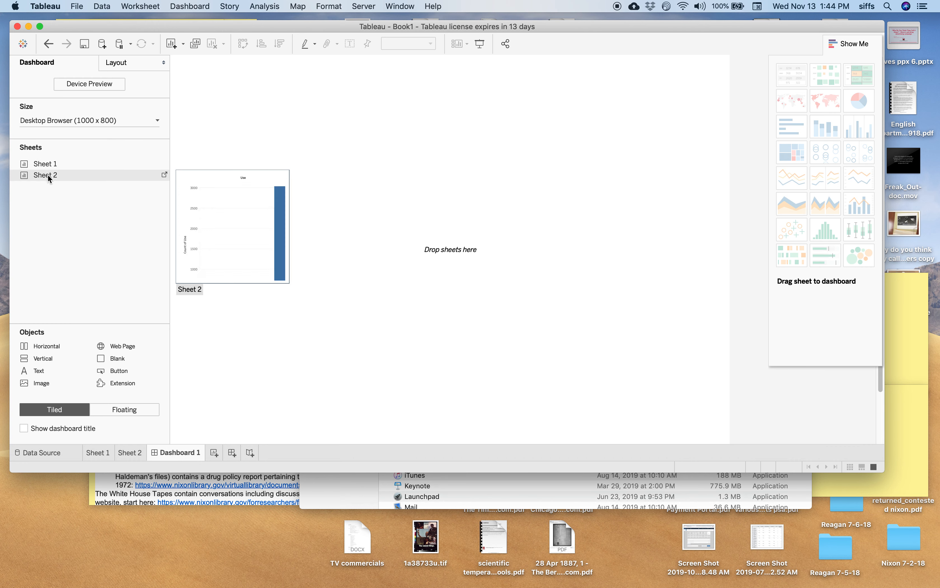
drag(49, 166, 276, 170)
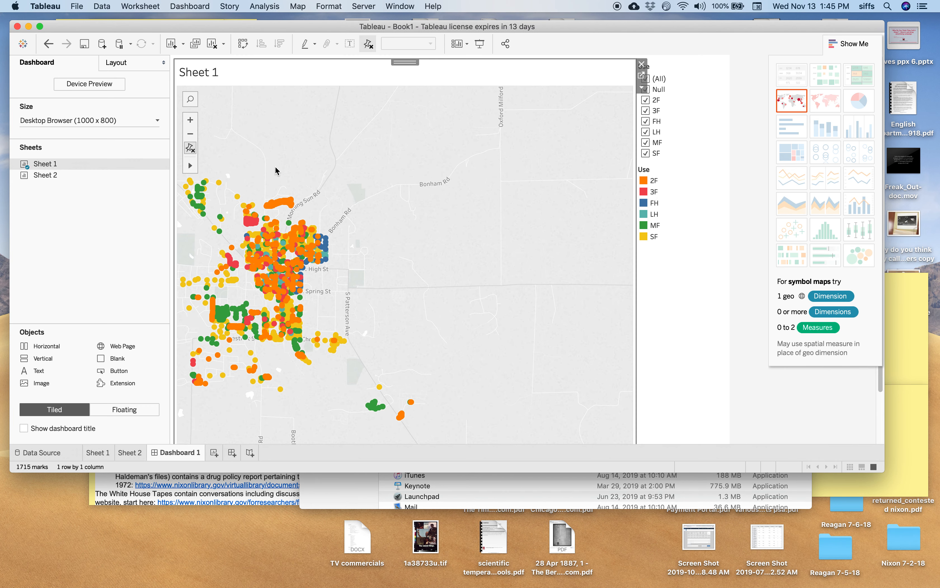
Step: Examine the northern part of the rentals map on the dashboard at different zoom levels
mouse_move(292, 180)
mouse_down()
mouse_move(369, 188)
mouse_move(307, 177)
mouse_up()
drag(245, 141, 266, 142)
double_click(266, 142)
click(278, 291)
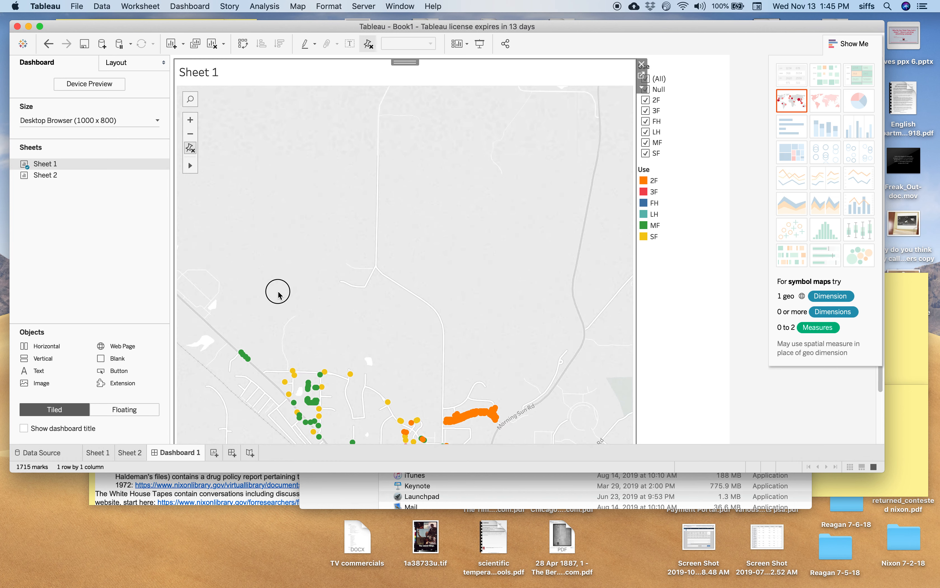
drag(278, 292, 286, 237)
scroll(286, 237, up, 3)
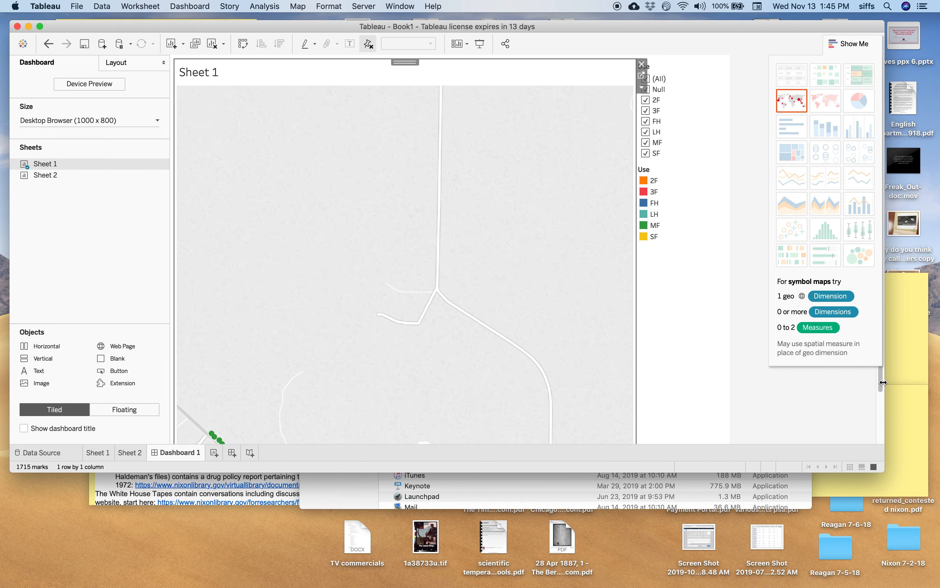
drag(881, 380, 872, 463)
mouse_move(205, 98)
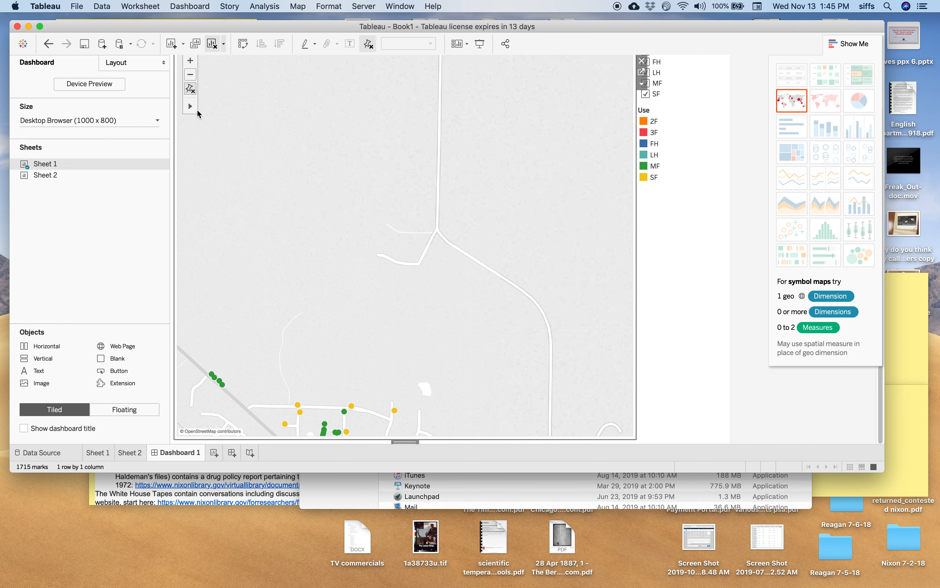
click(190, 75)
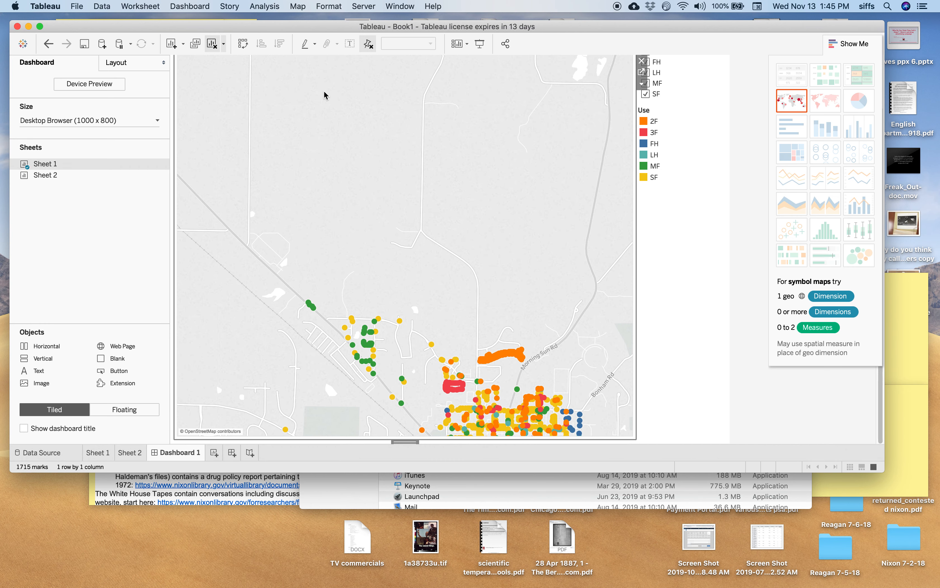
Step: Add the Sheet 2 bar chart beneath the map and enlarge the window to show the whole dashboard
mouse_move(82, 178)
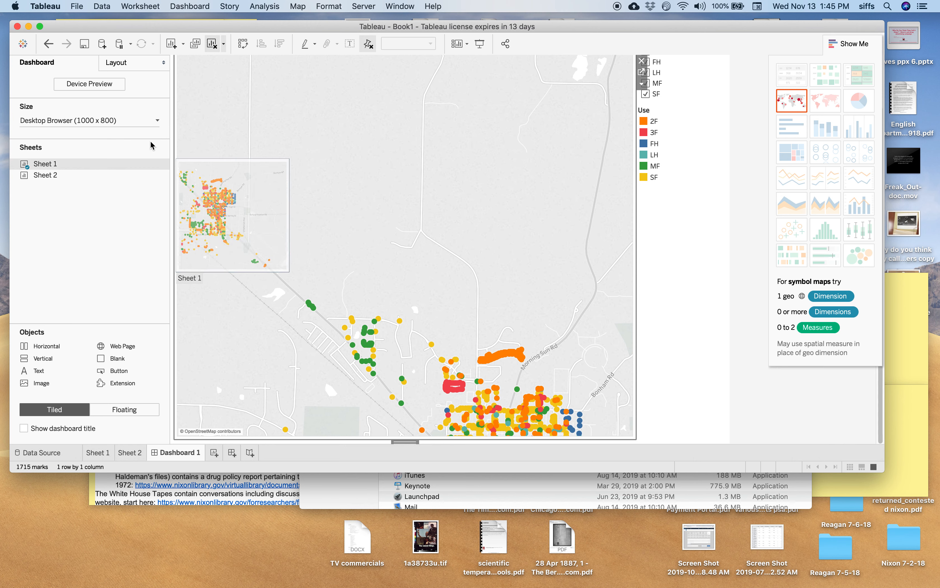
click(84, 176)
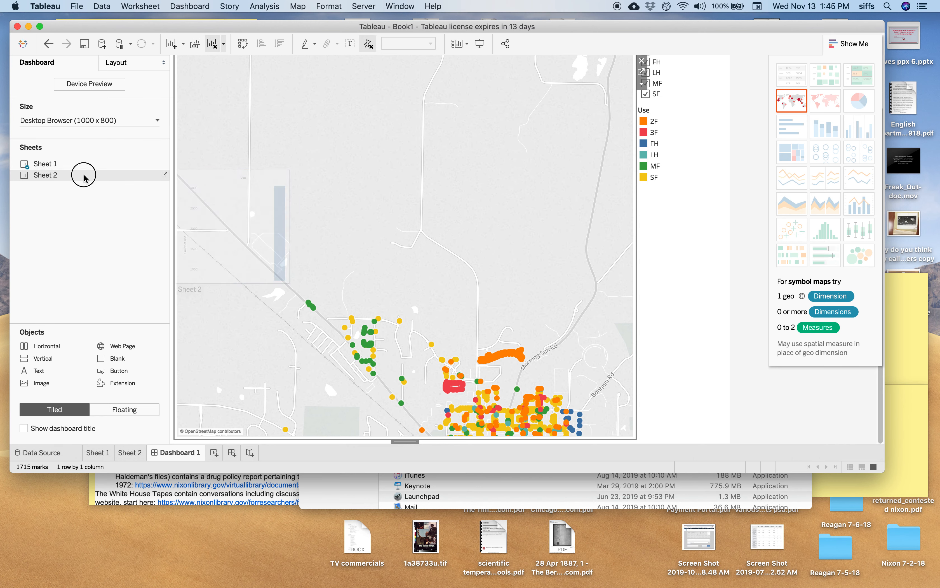
click(85, 176)
drag(84, 177, 447, 361)
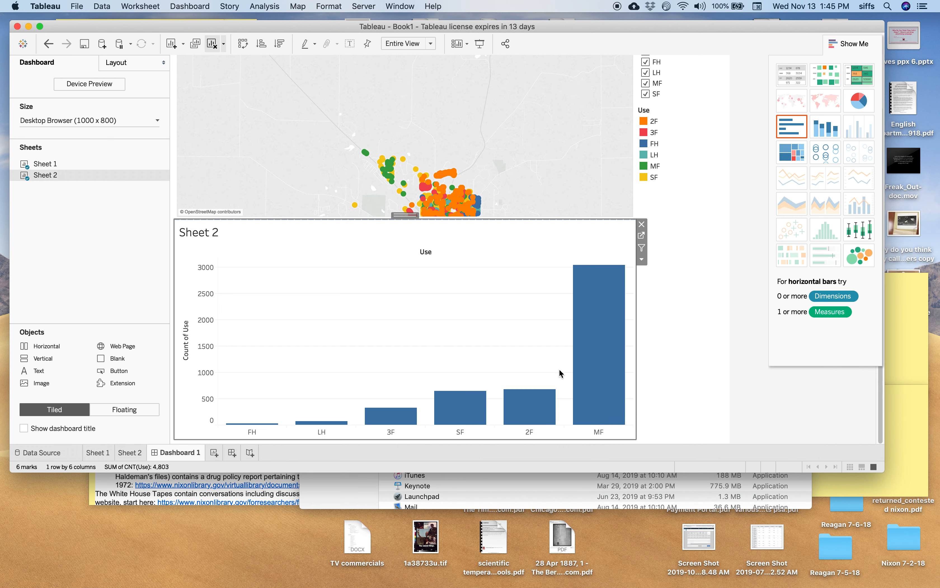
drag(884, 485, 921, 551)
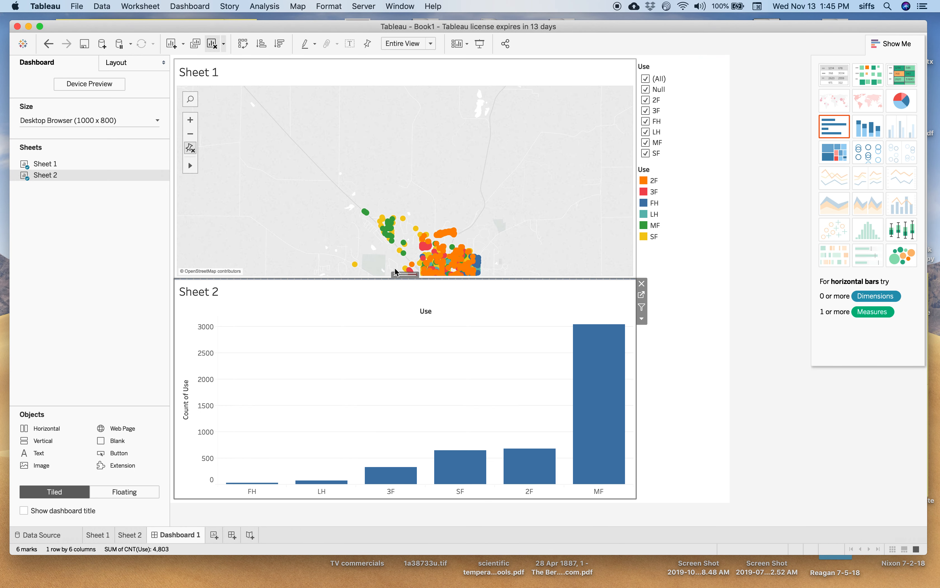
Step: Move the Sheet 2 chart beside the map, directly below the Use color legend
drag(411, 276, 409, 302)
click(518, 260)
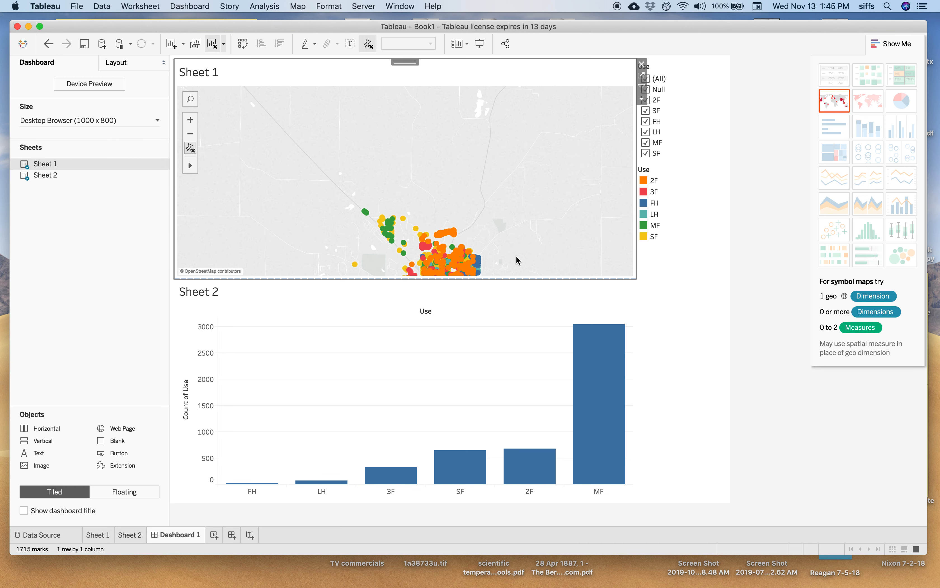
click(593, 307)
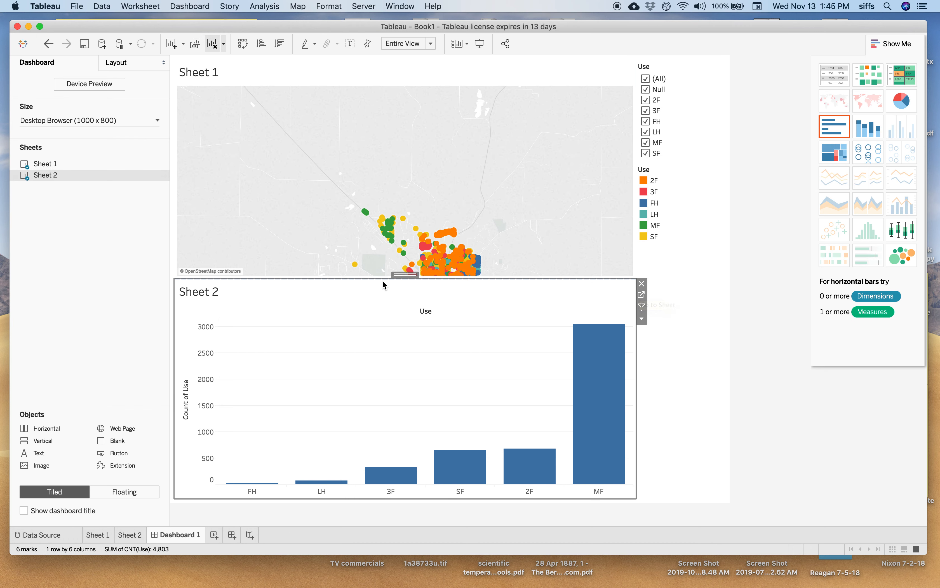
mouse_move(398, 274)
mouse_down()
mouse_move(552, 268)
mouse_move(699, 218)
mouse_up()
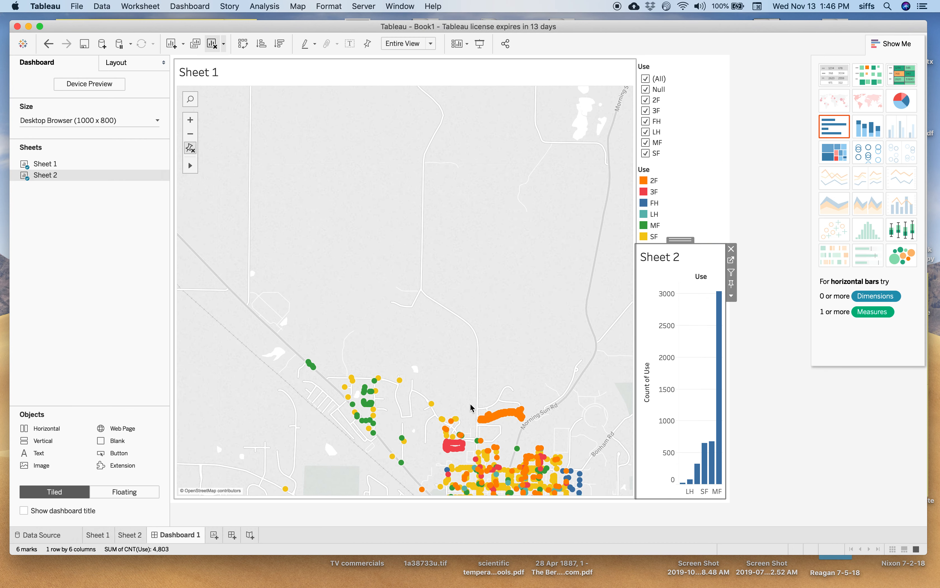
drag(474, 352, 393, 93)
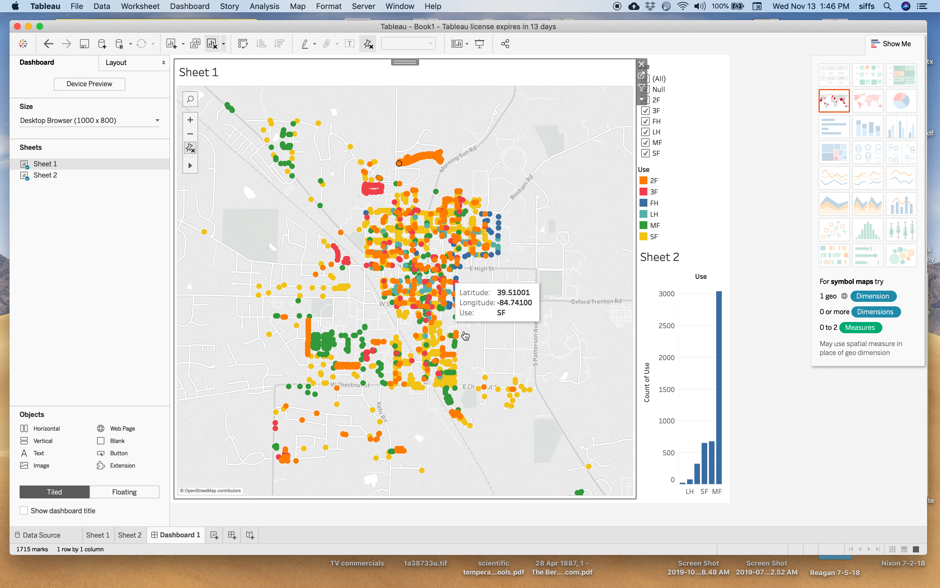
Step: Set the Sheet 2 bar chart to be used as a filter for the dashboard
click(689, 317)
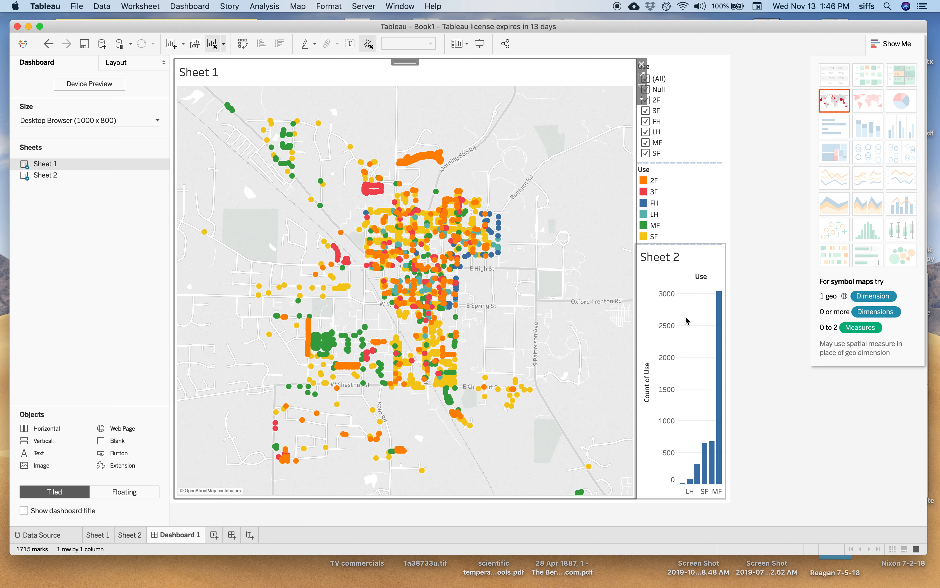
right_click(699, 306)
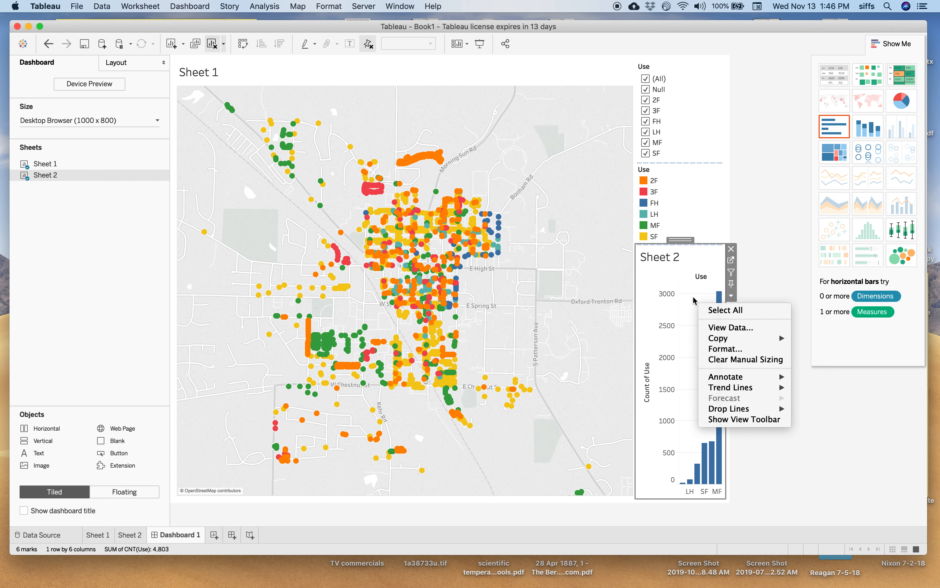
click(744, 274)
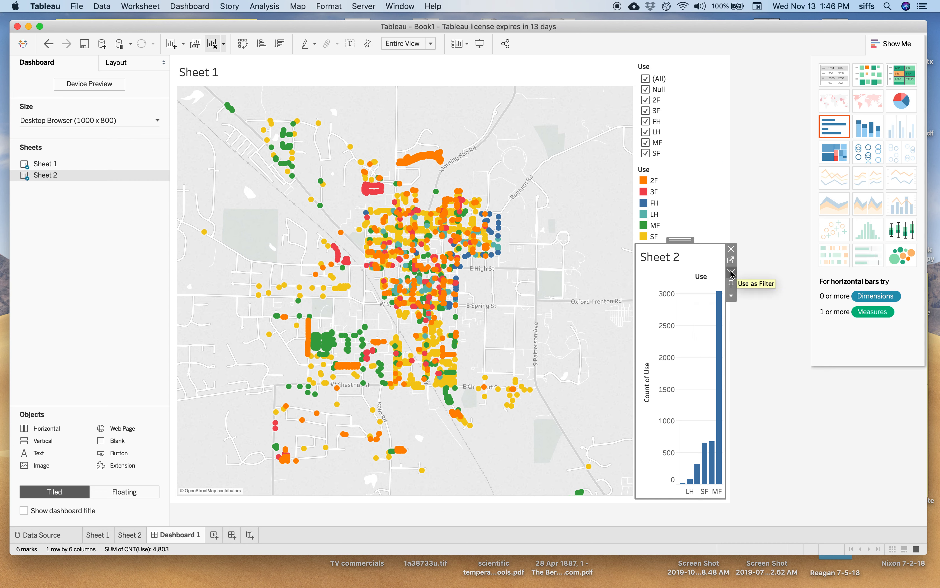
click(731, 273)
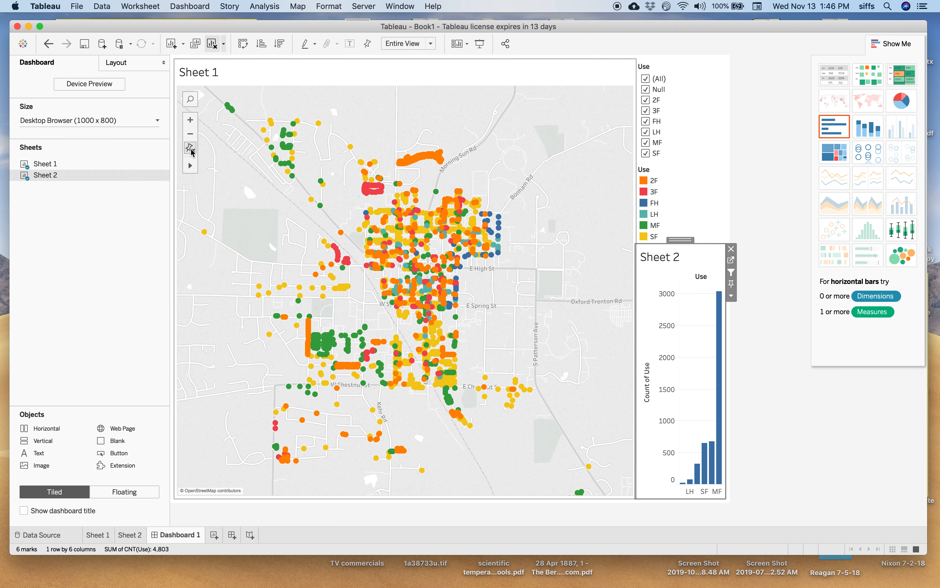
Step: Reset the map view and adjust its zoom to fit all the rental locations
click(191, 148)
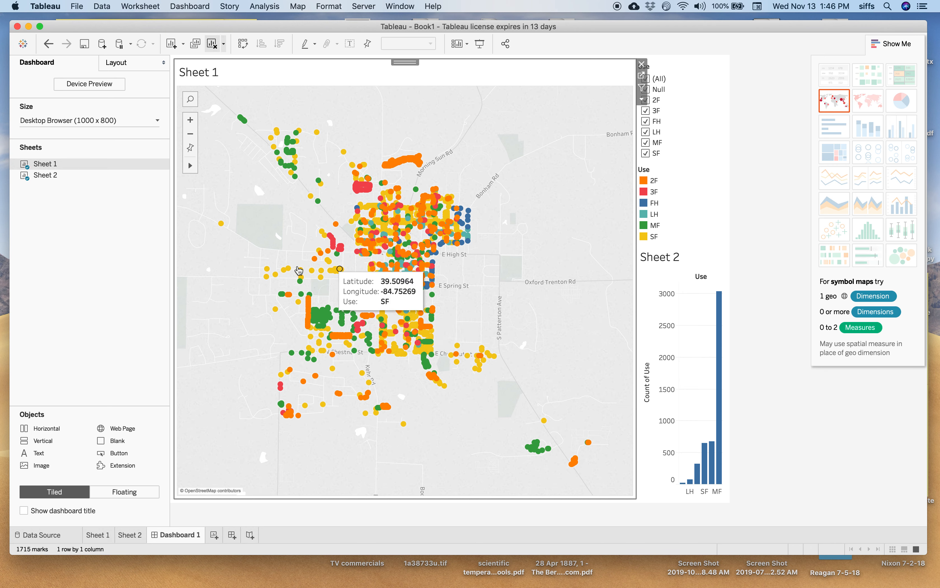
scroll(390, 328, down, 3)
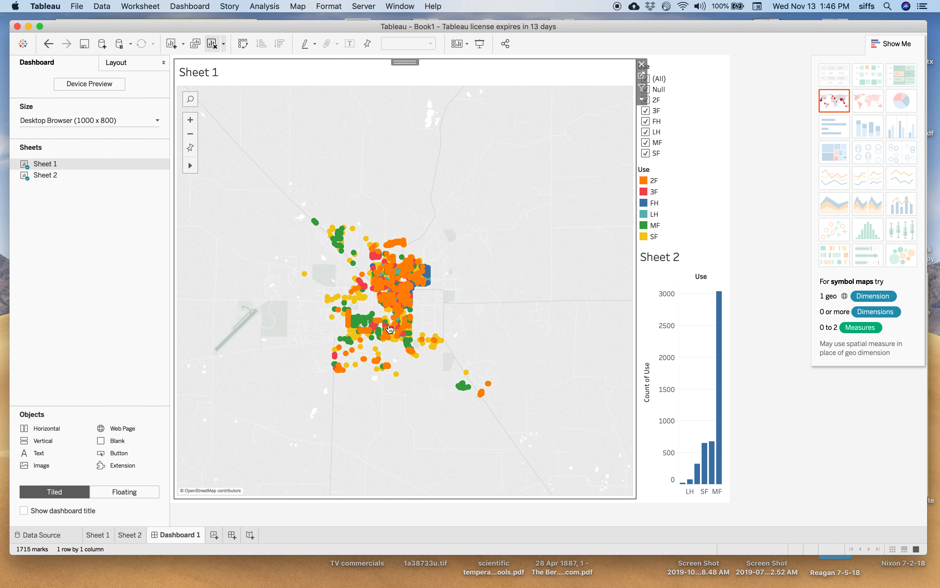
scroll(390, 328, up, 1)
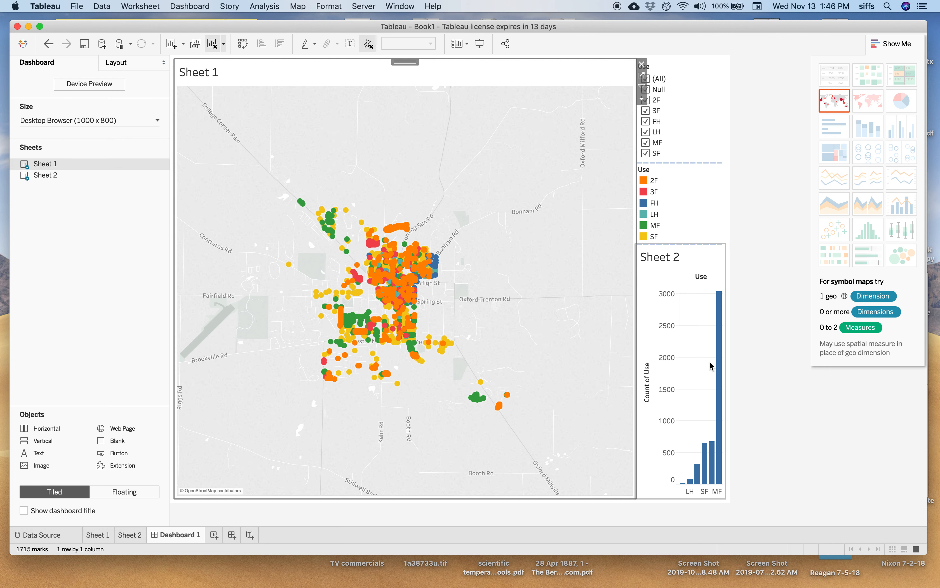
Step: Test the dashboard filter by showing the 2F, MF and SF rentals in turn, and clear the bar selection
mouse_move(705, 458)
click(713, 466)
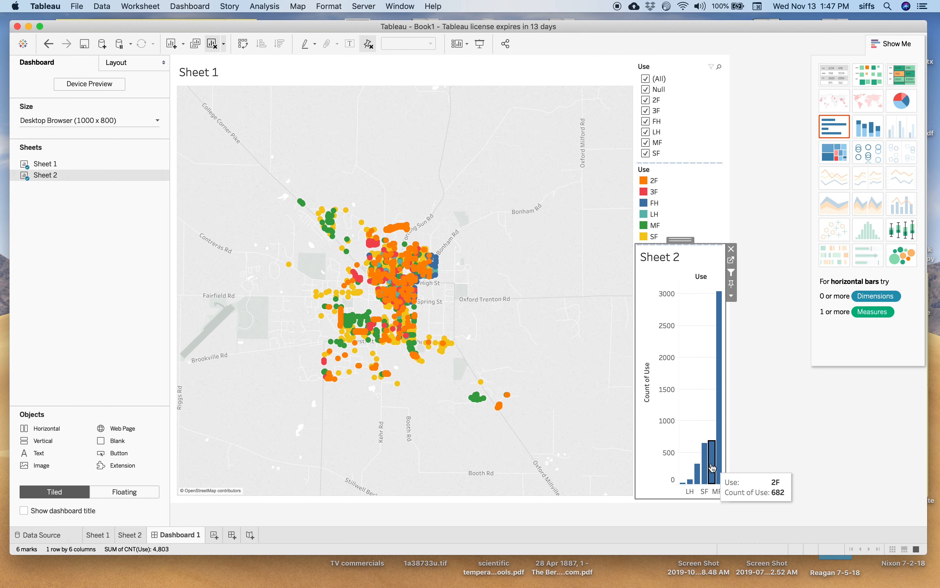
click(712, 467)
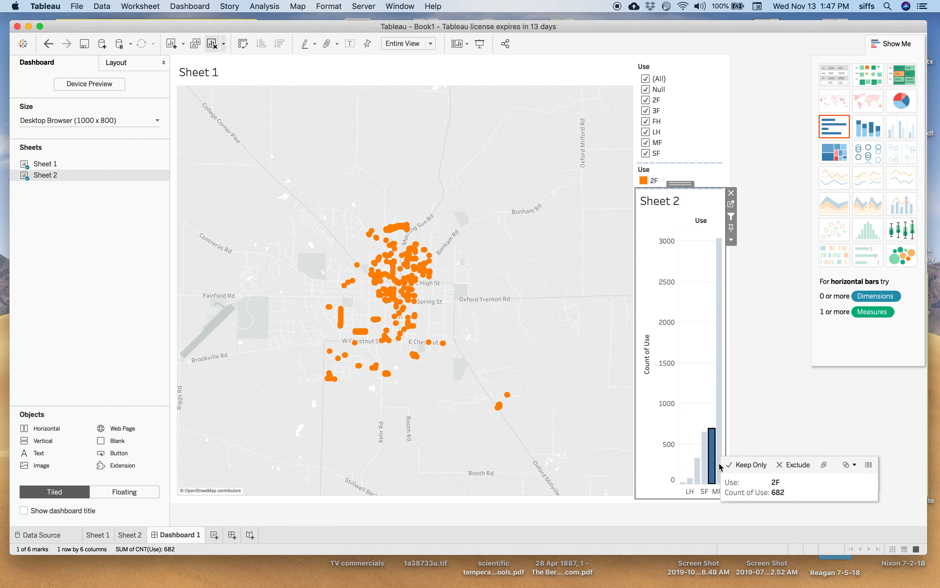
click(720, 445)
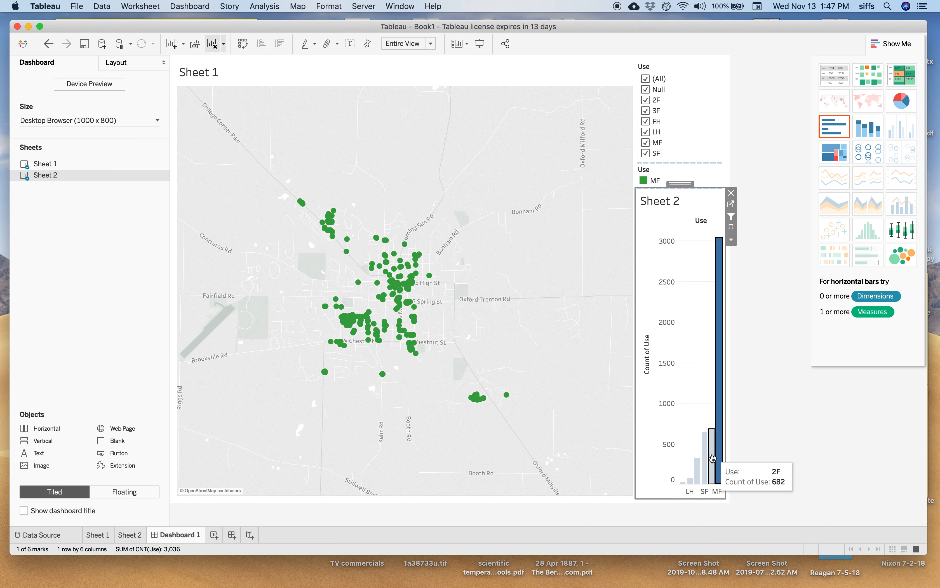
click(705, 460)
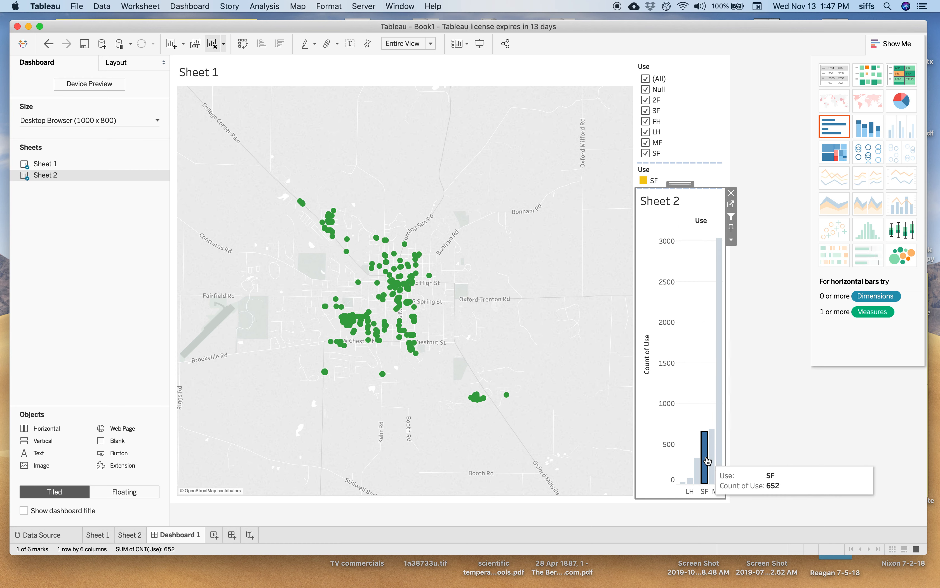
click(689, 469)
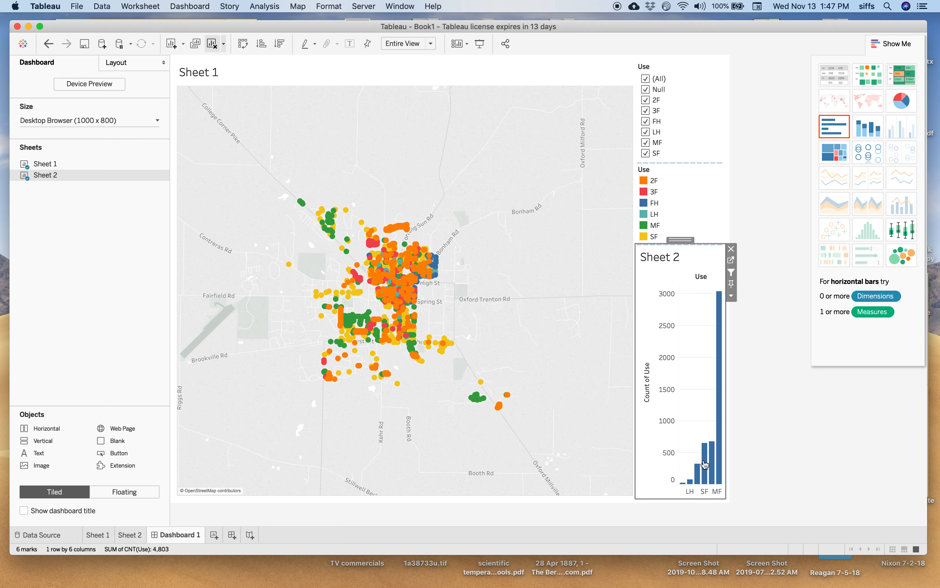